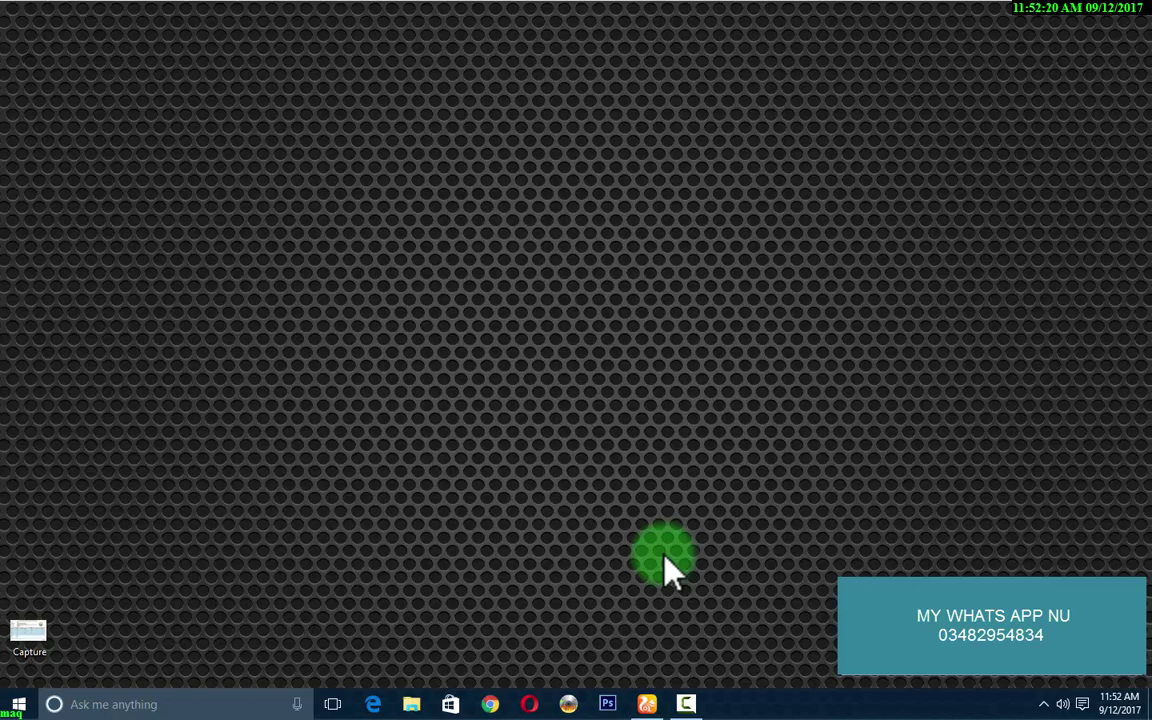
# Switch to the web browser and review the 2Captcha home page and the MegaTypers and Kolotibablo registration pages.
pyautogui.click(647, 704)
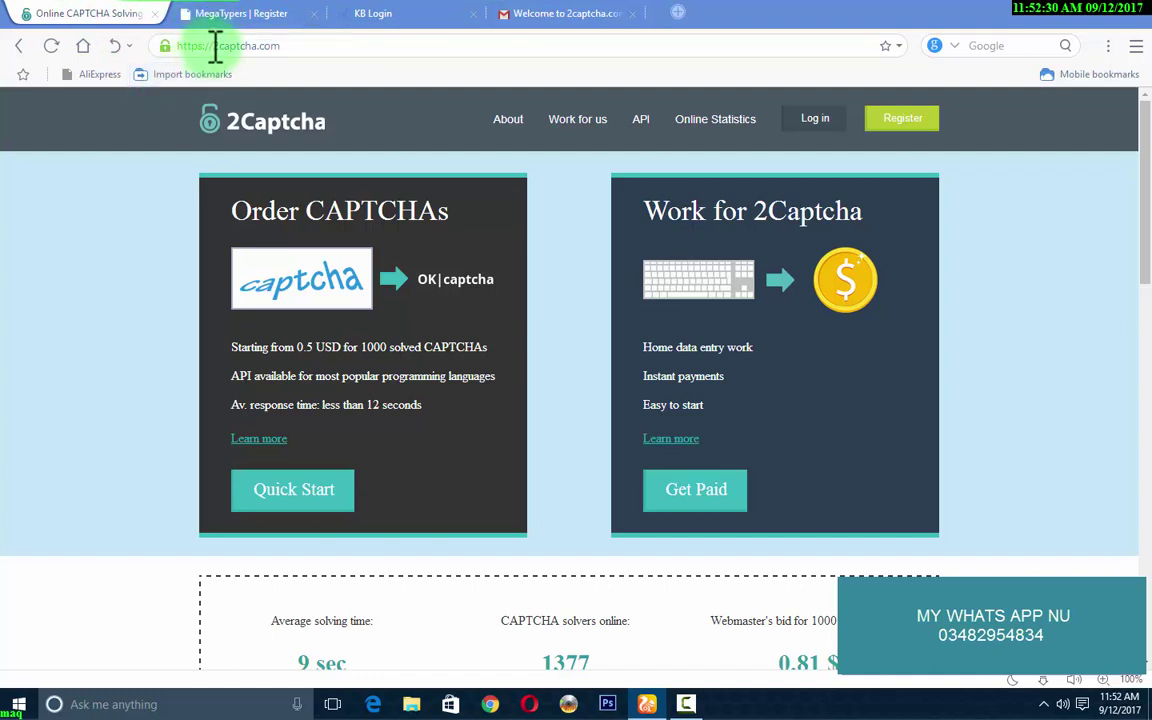
pyautogui.moveTo(215, 46); pyautogui.dragTo(298, 47)
pyautogui.click(298, 47)
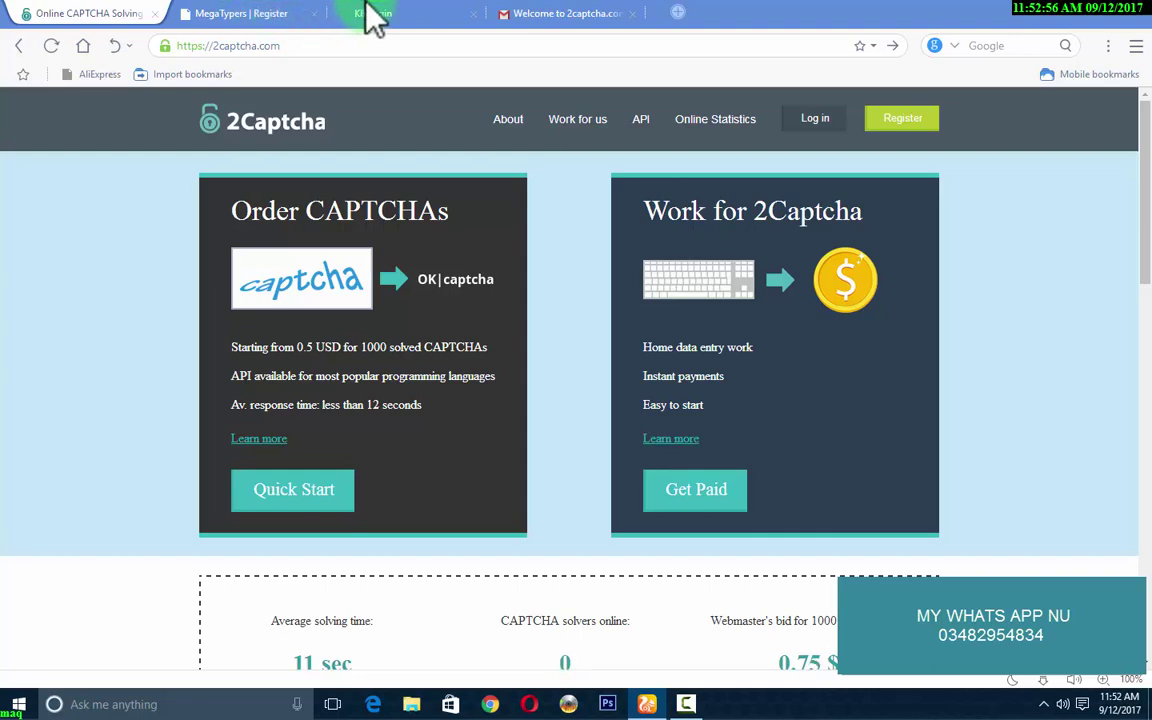
pyautogui.click(257, 15)
pyautogui.click(368, 20)
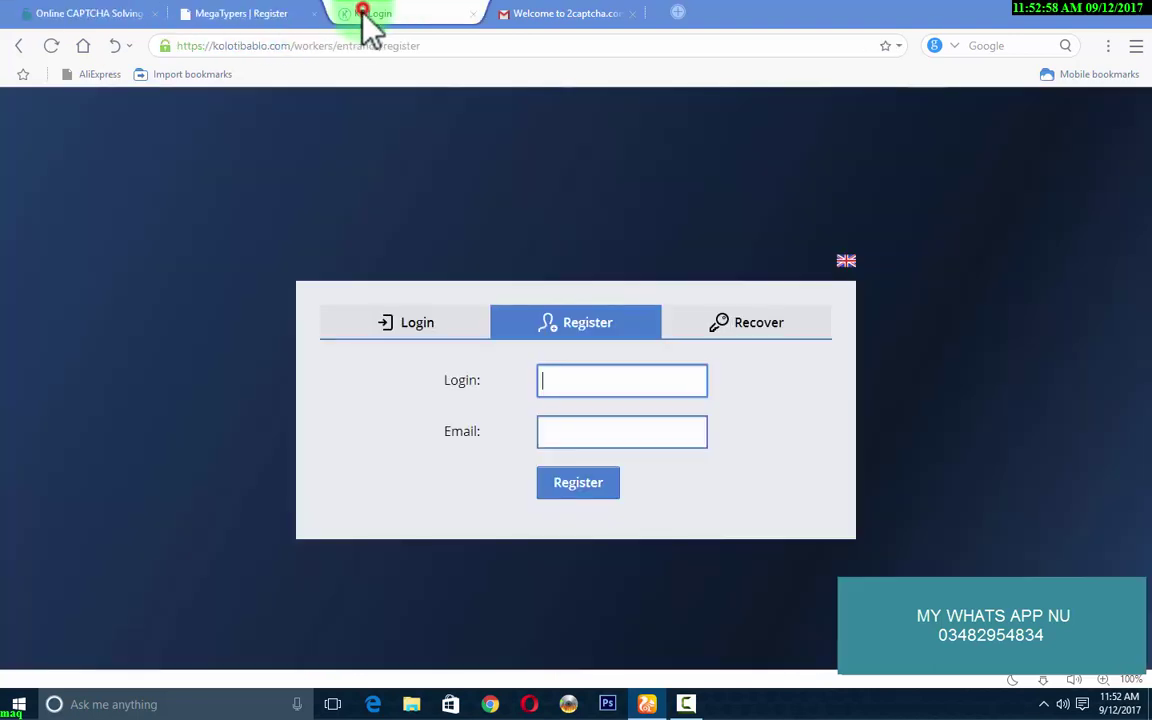
pyautogui.click(278, 22)
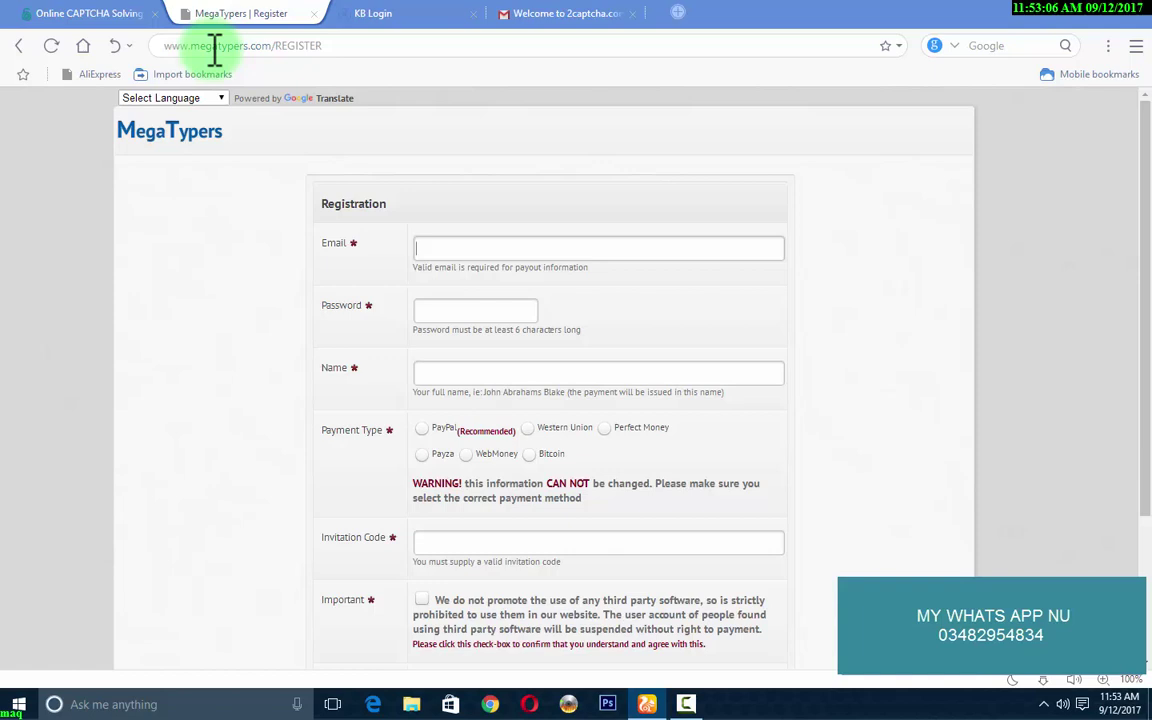
pyautogui.click(404, 21)
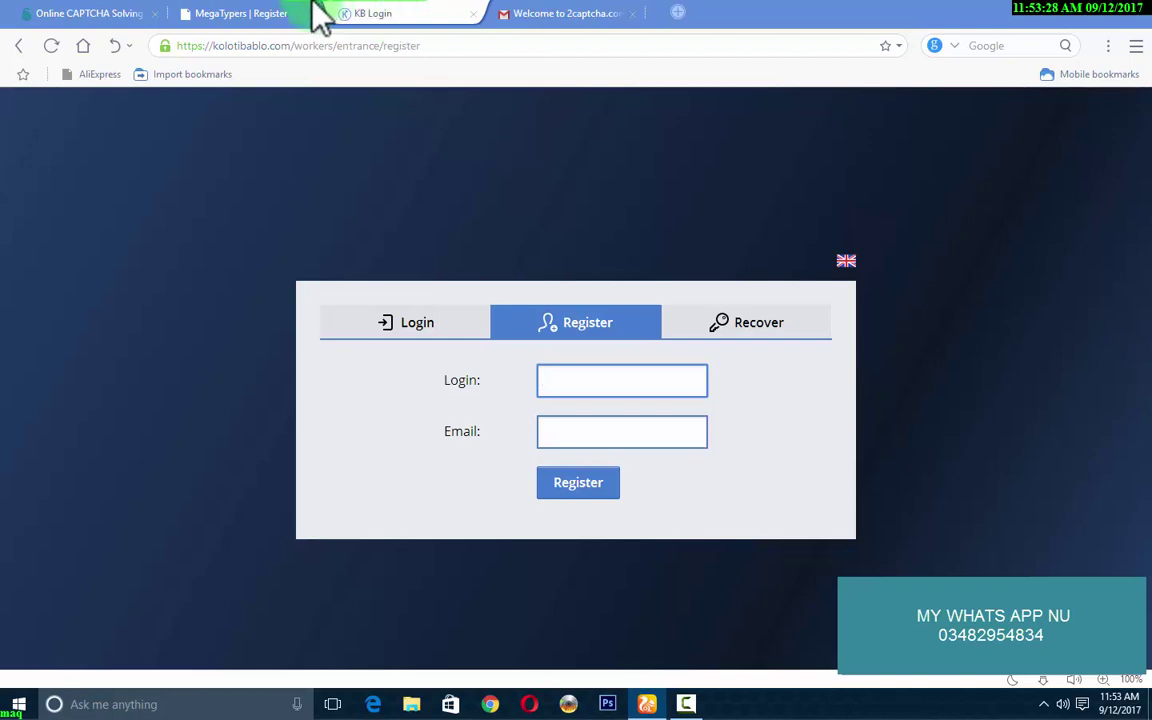
pyautogui.click(86, 16)
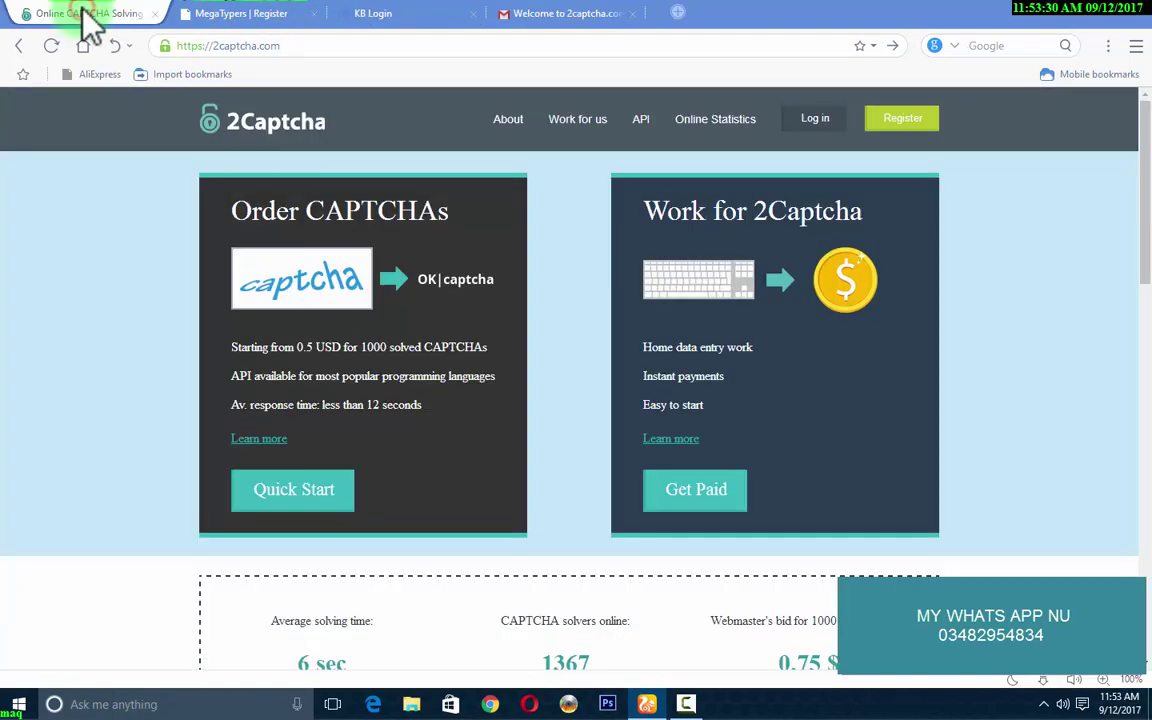
# Paste the e-mail address into the MegaTypers registration form and remove the extra text "Privacy My Account".
pyautogui.click(222, 16)
pyautogui.click(488, 245)
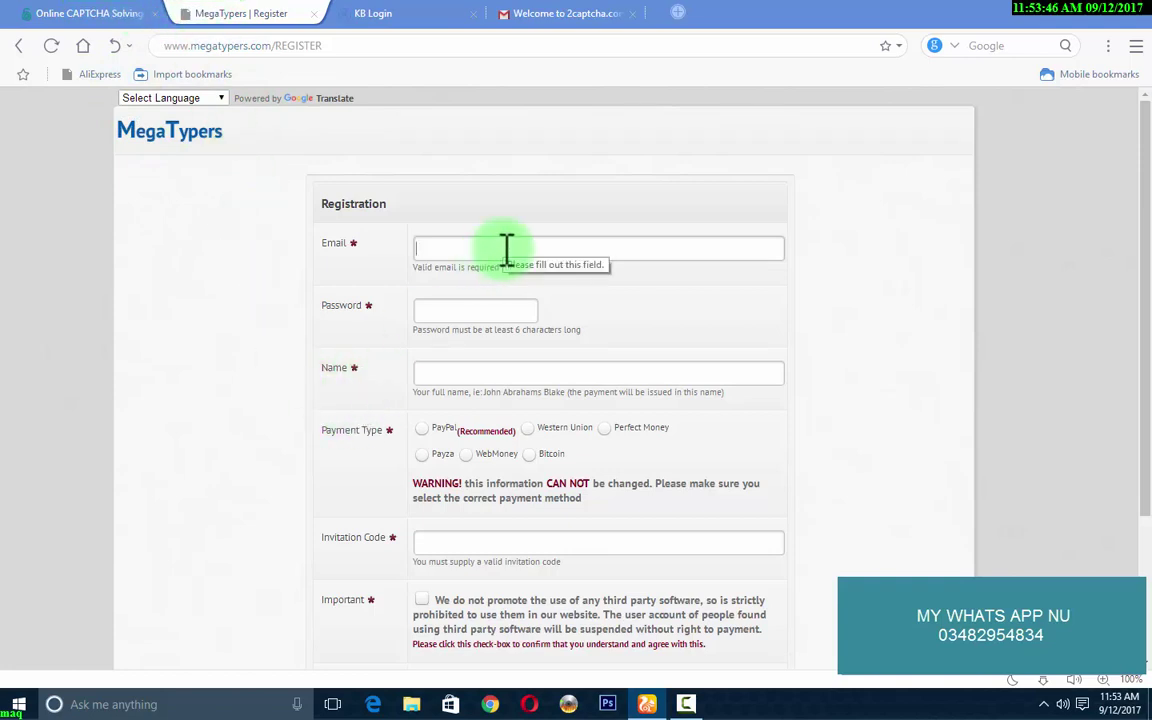
pyautogui.scroll(-1, 520, 235)
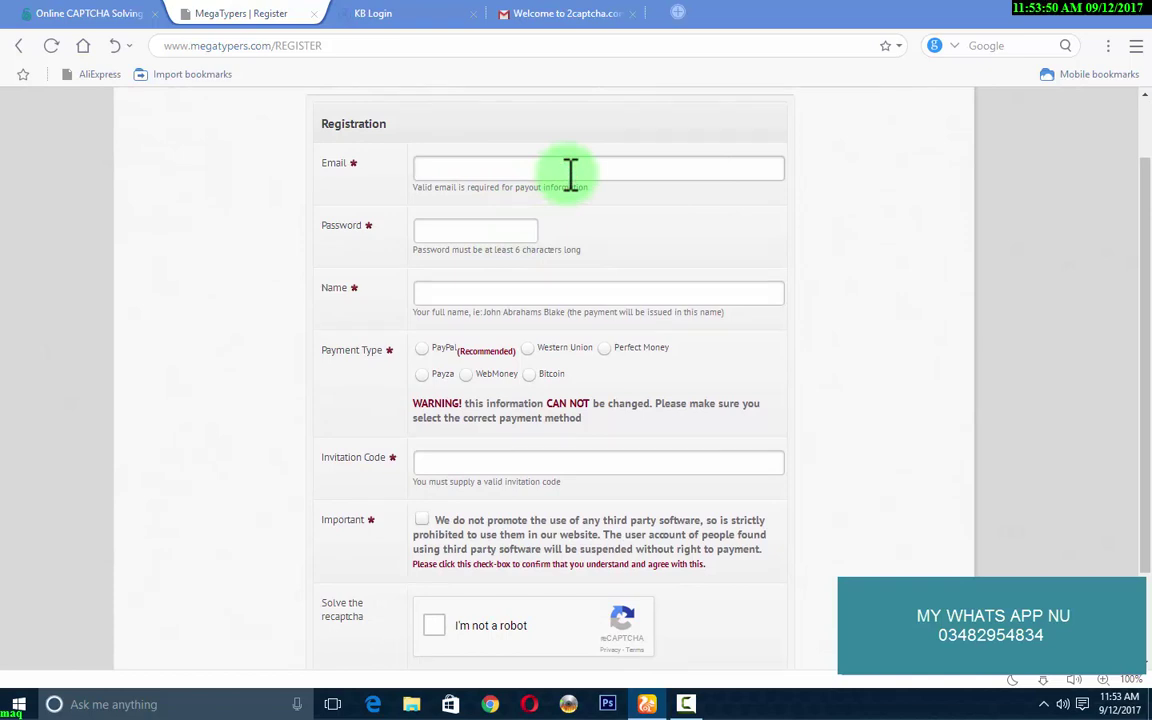
pyautogui.hotkey('ctrl', 'v')
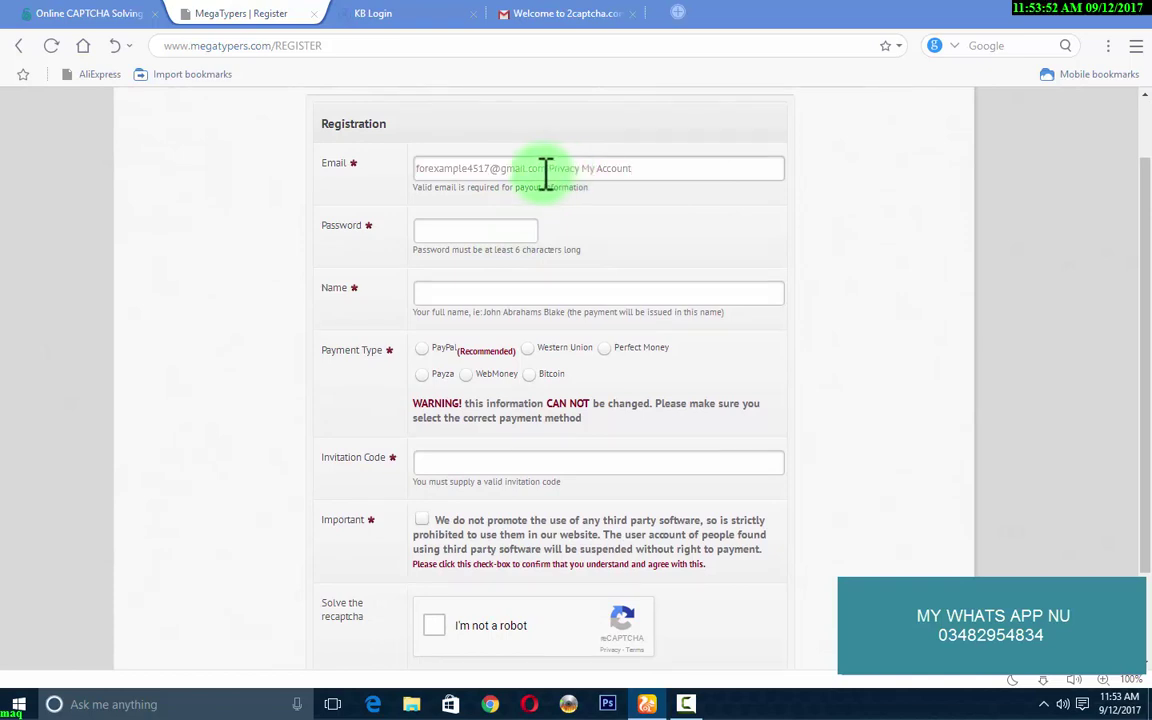
pyautogui.moveTo(549, 172); pyautogui.dragTo(648, 170)
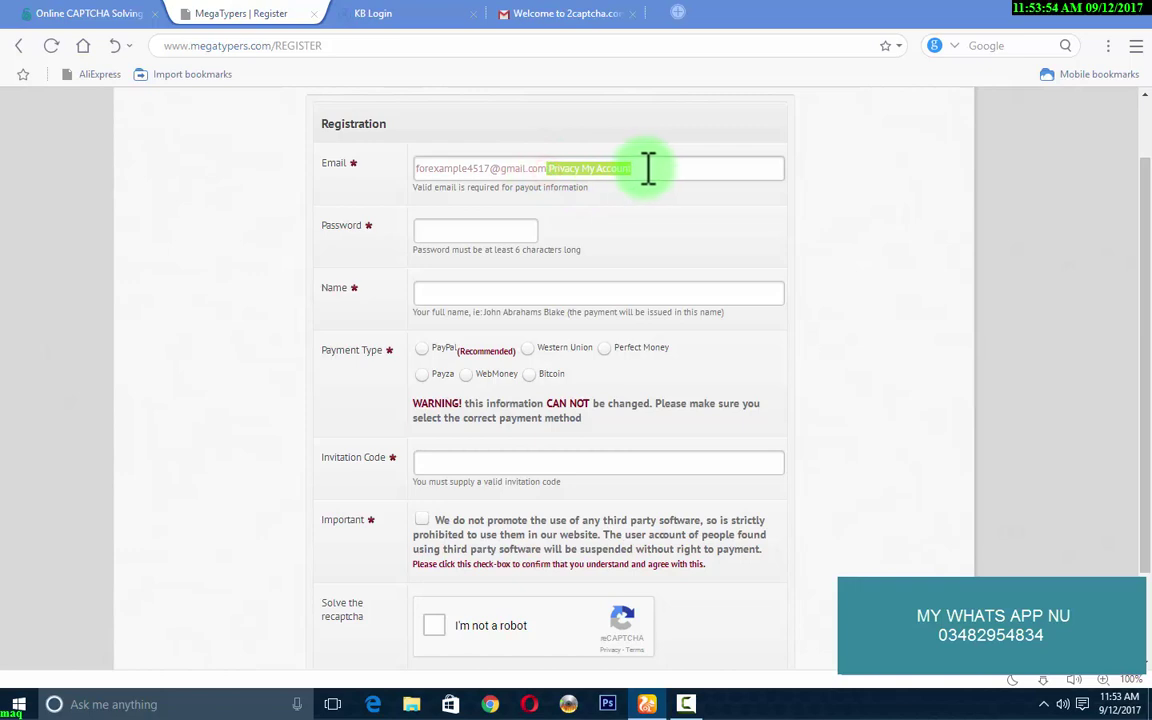
pyautogui.press('BackSpace')
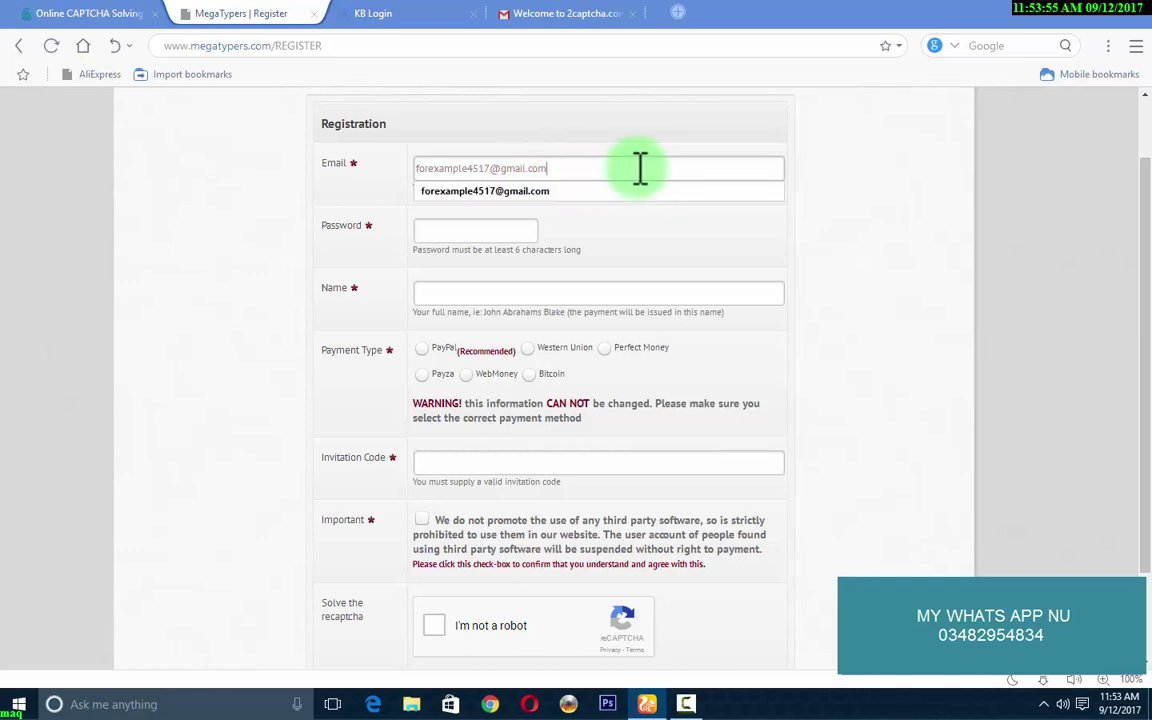
# Enter and confirm the account password in the registration form, and fill in the full name.
pyautogui.click(492, 232)
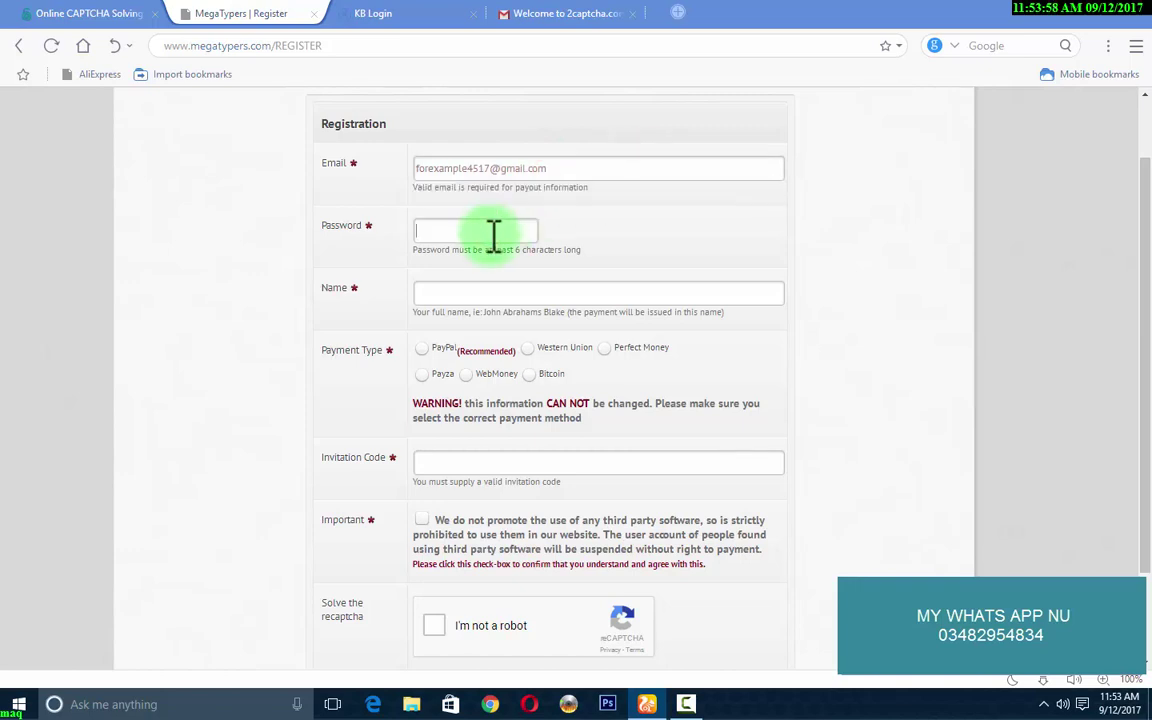
pyautogui.write('a')
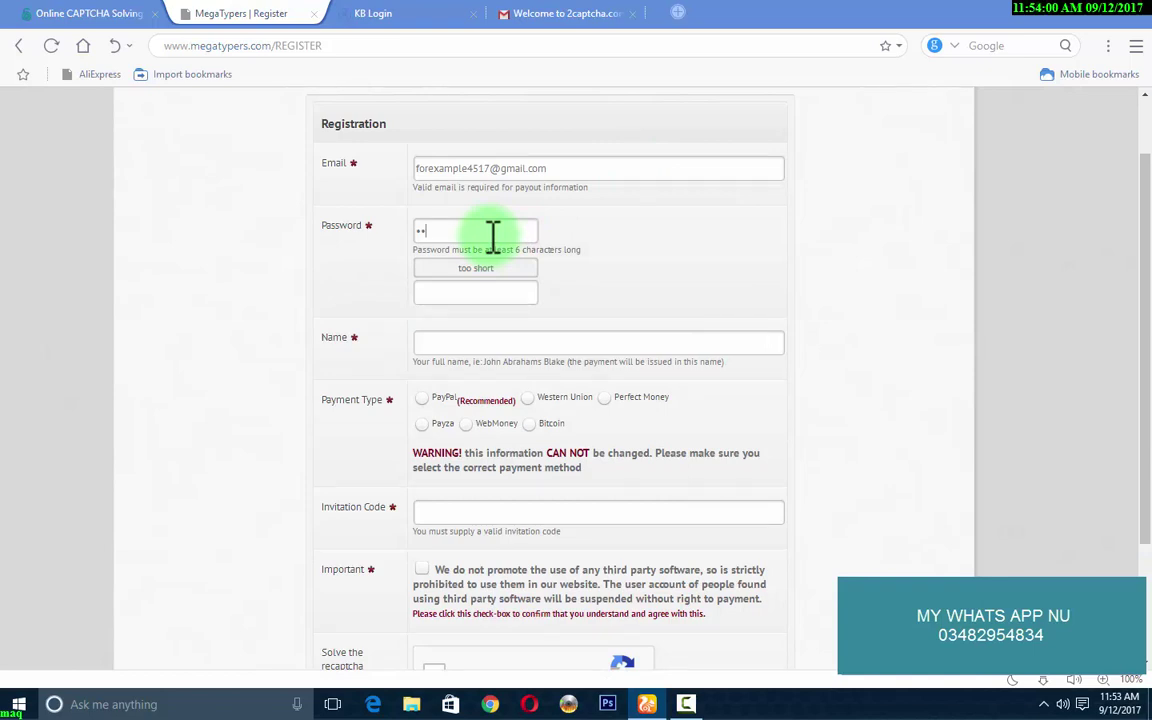
pyautogui.write('aaaaa')
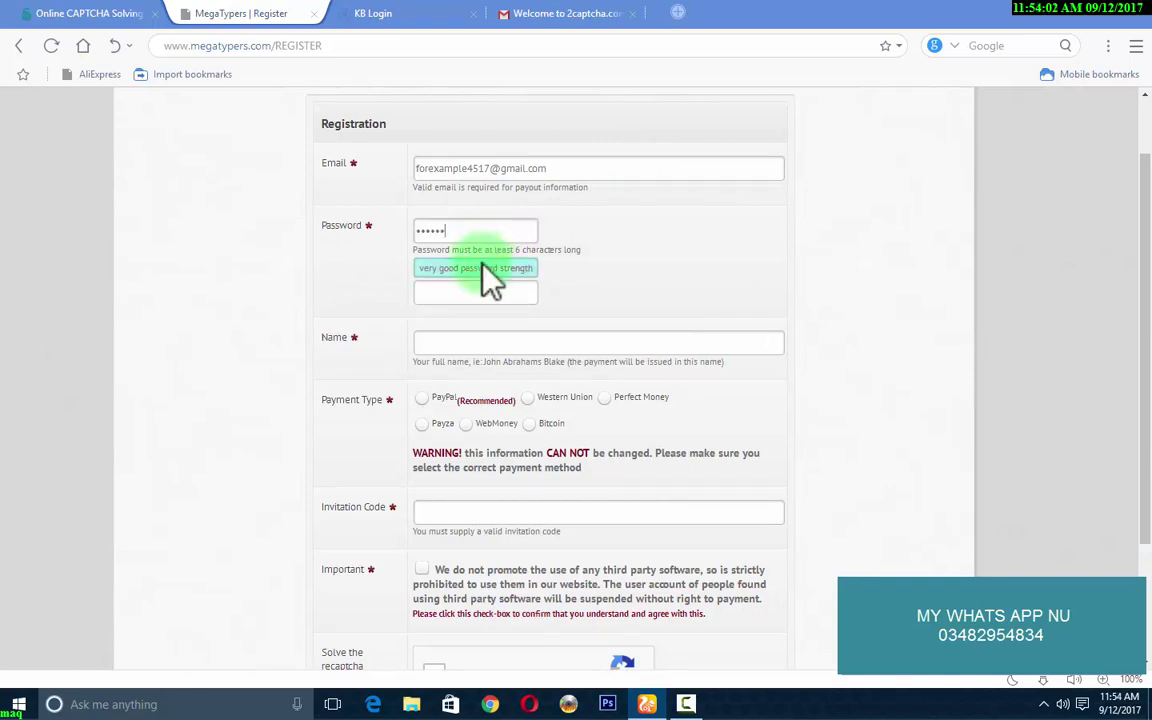
pyautogui.click(480, 294)
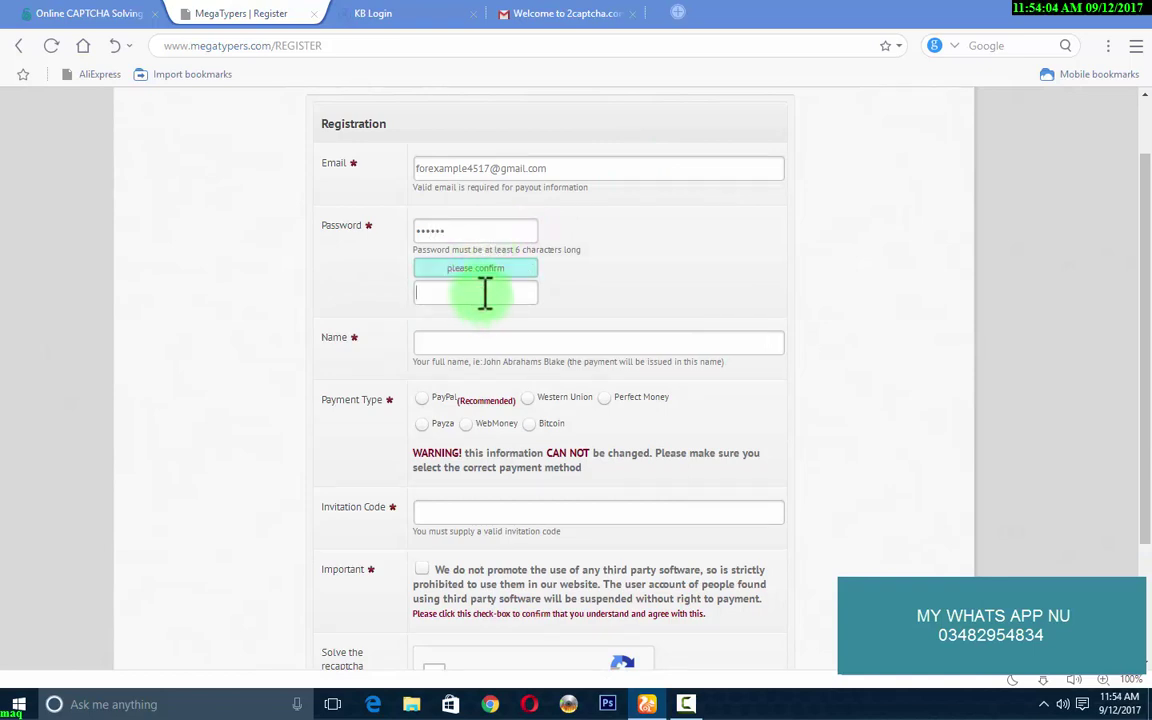
pyautogui.write('aa')
pyautogui.click(495, 343)
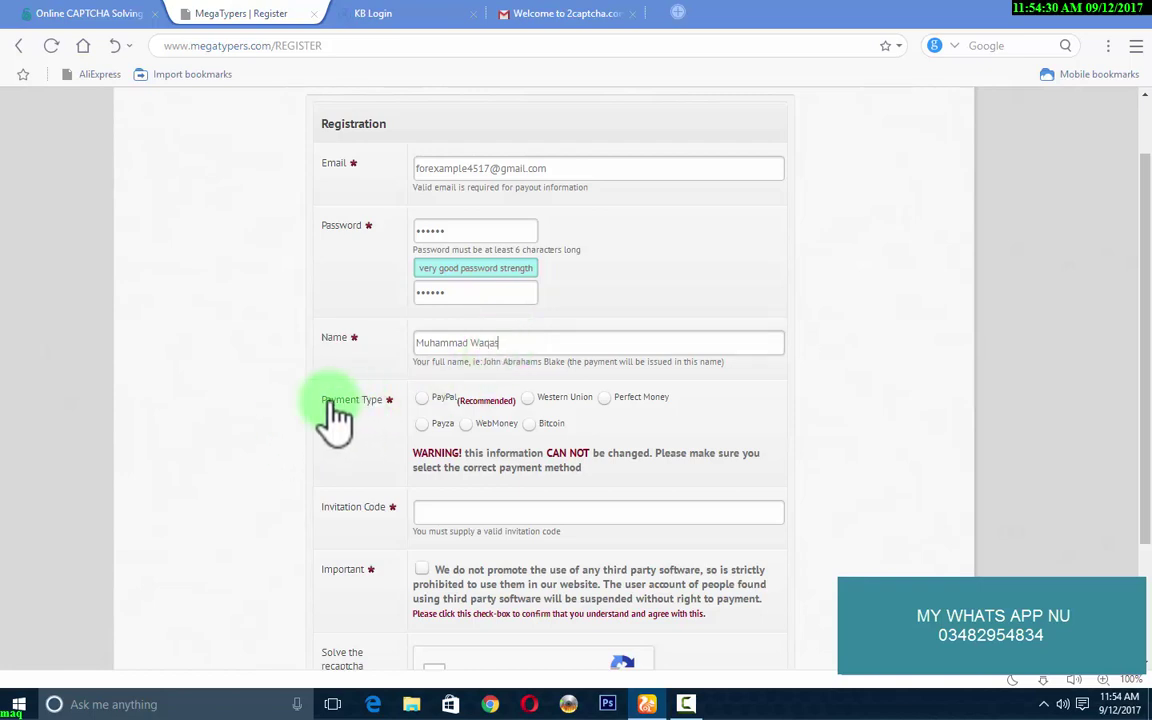
# Check the Perfect Money and Western Union payment options, and choose Payza as the payment type.
pyautogui.moveTo(321, 399); pyautogui.dragTo(366, 401)
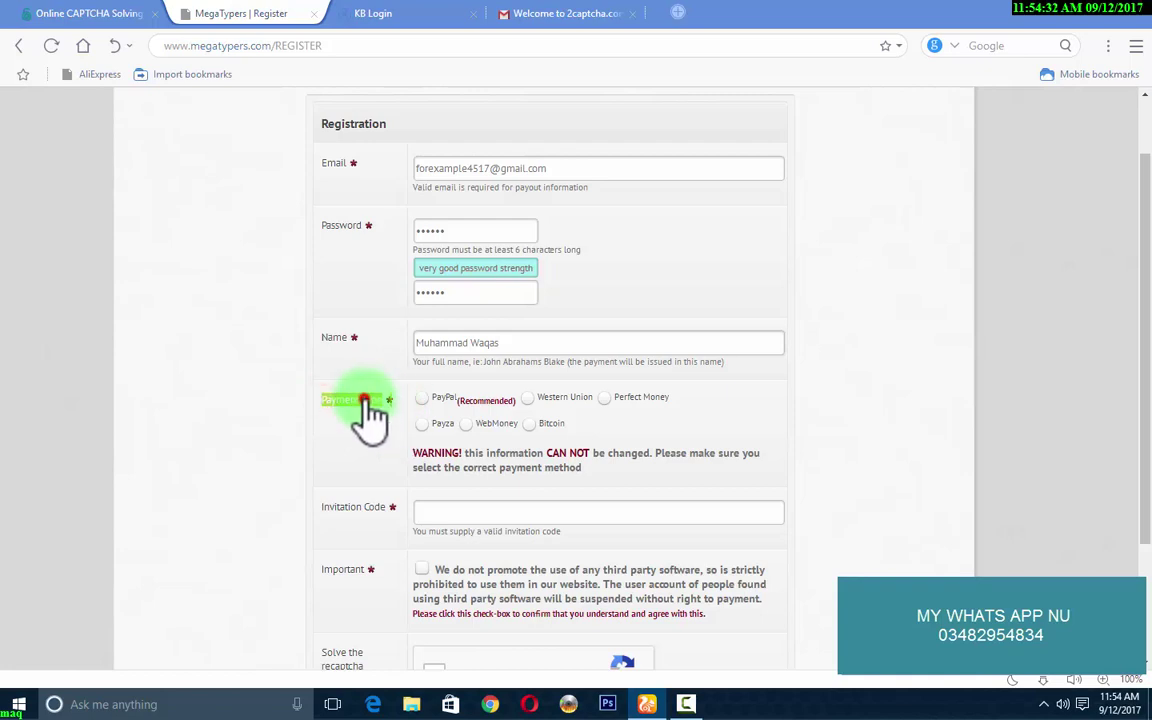
pyautogui.click(366, 405)
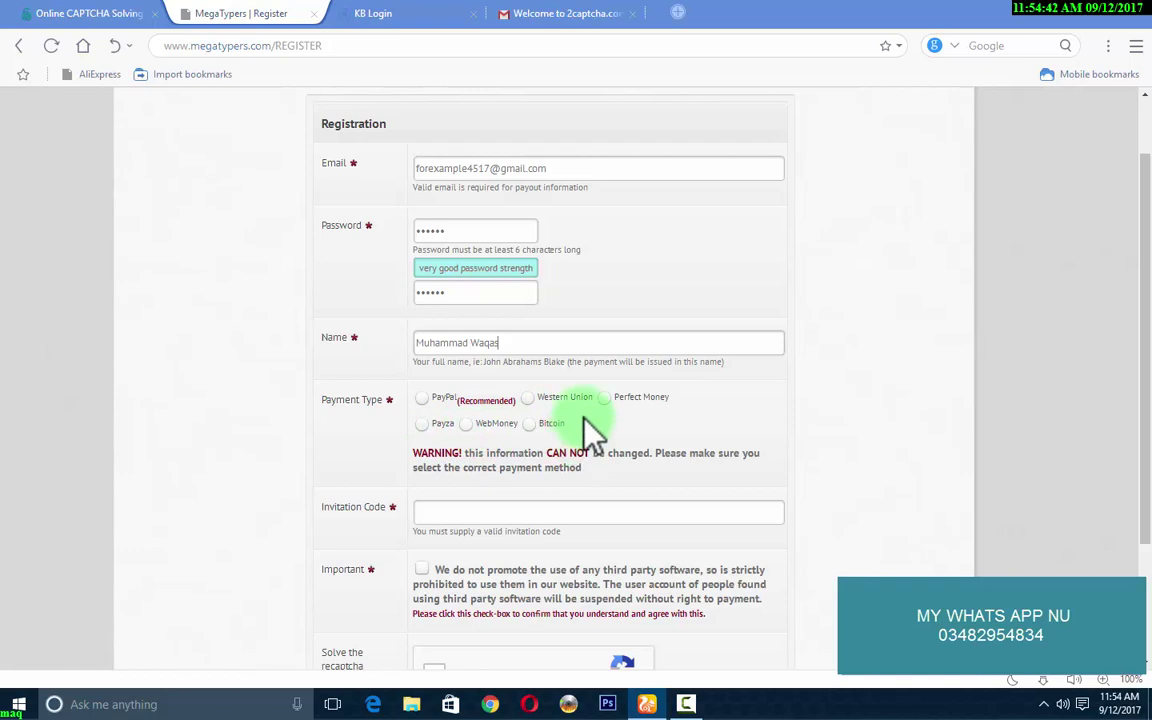
pyautogui.click(602, 399)
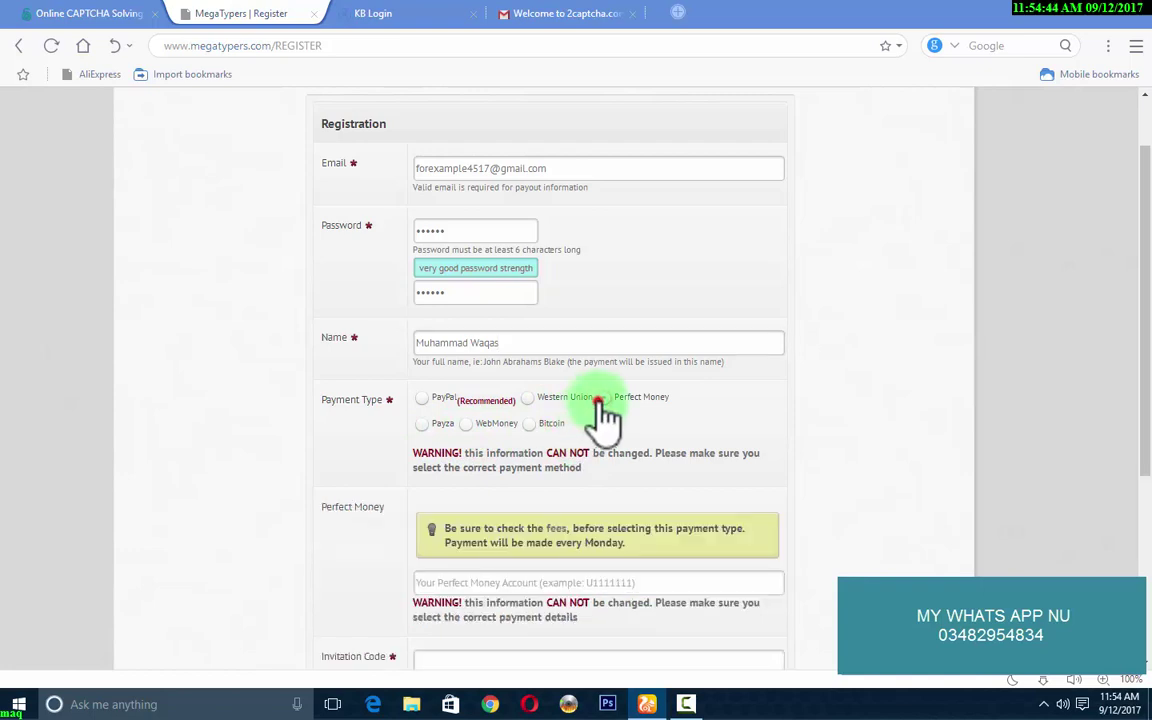
pyautogui.click(527, 398)
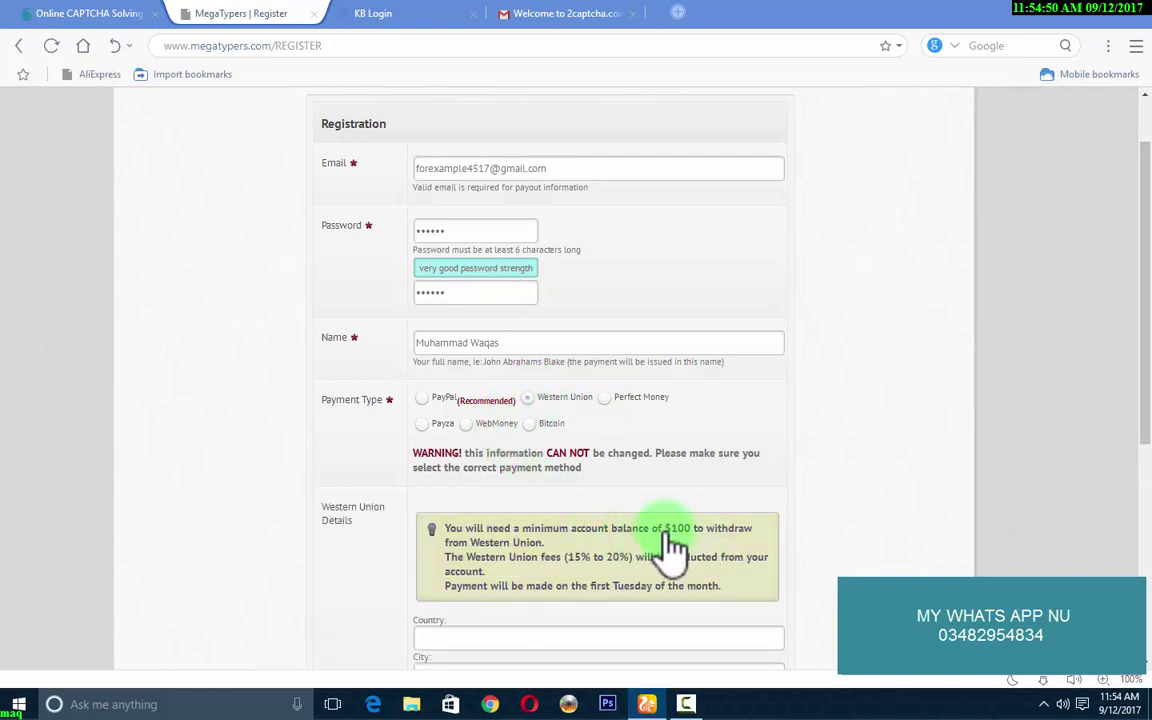
pyautogui.click(434, 423)
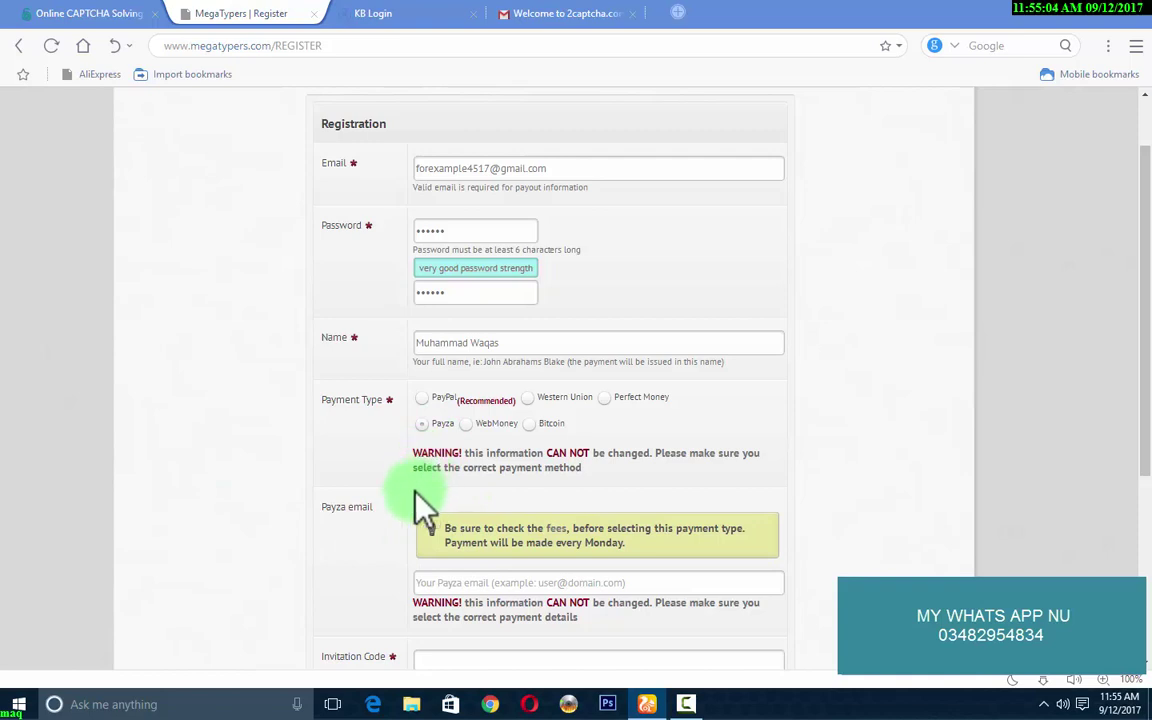
# Accept the Important notice that prohibits the use of third-party software on the site.
pyautogui.scroll(-3, 416, 505)
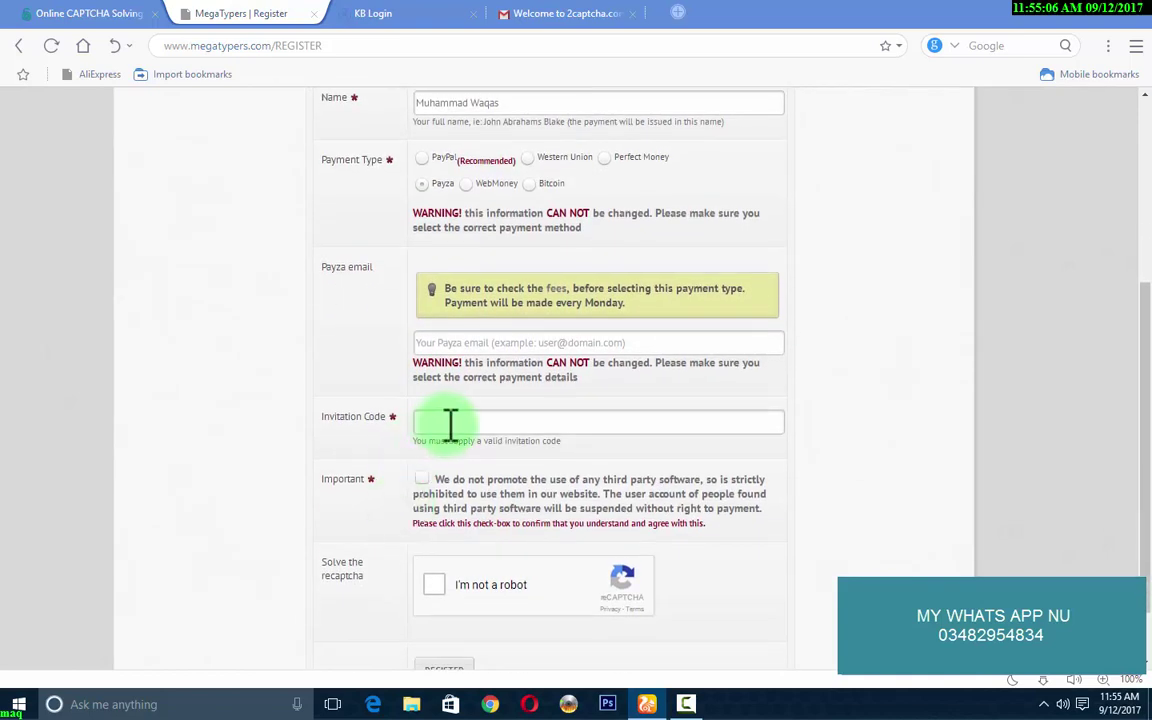
pyautogui.click(455, 420)
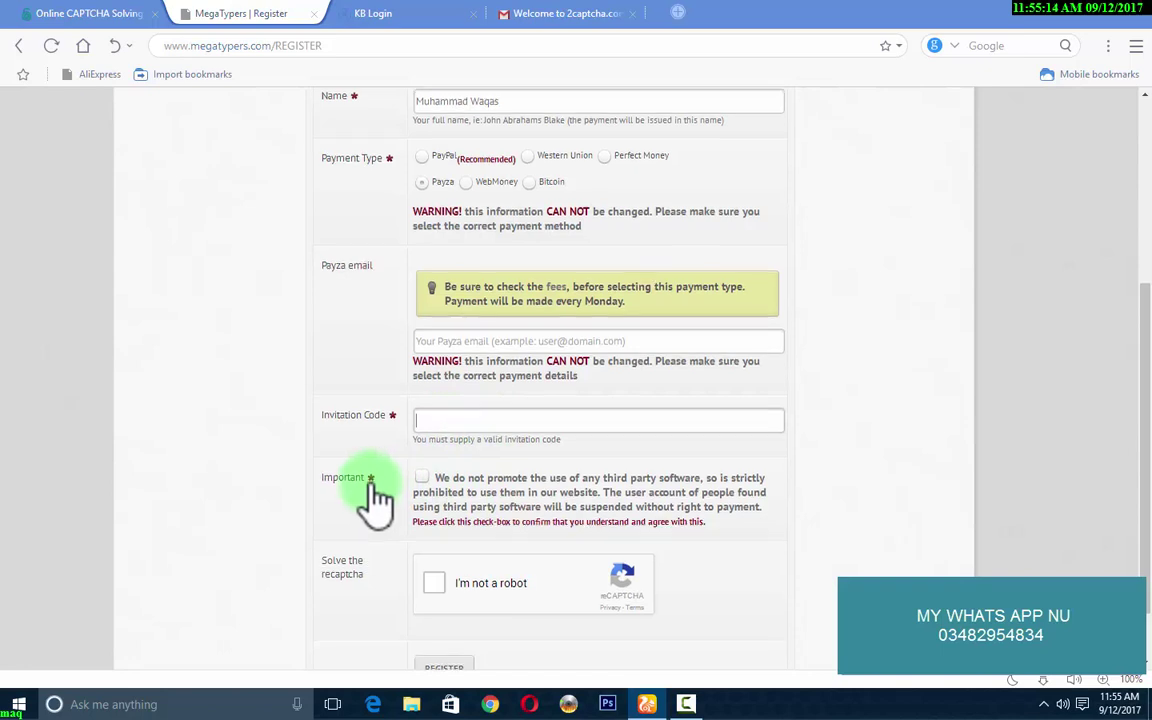
pyautogui.scroll(-1, 374, 495)
pyautogui.click(422, 403)
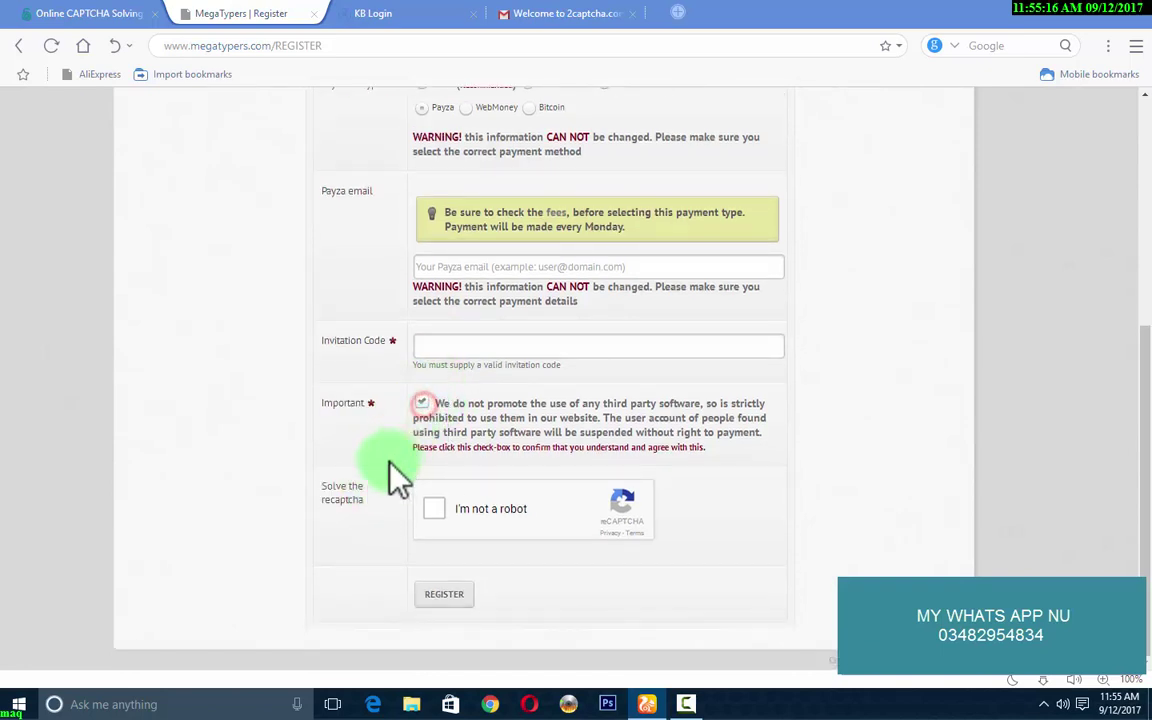
# Paste the e-mail address as the Payza email and delete the extra text "Privacy My Account".
pyautogui.click(504, 268)
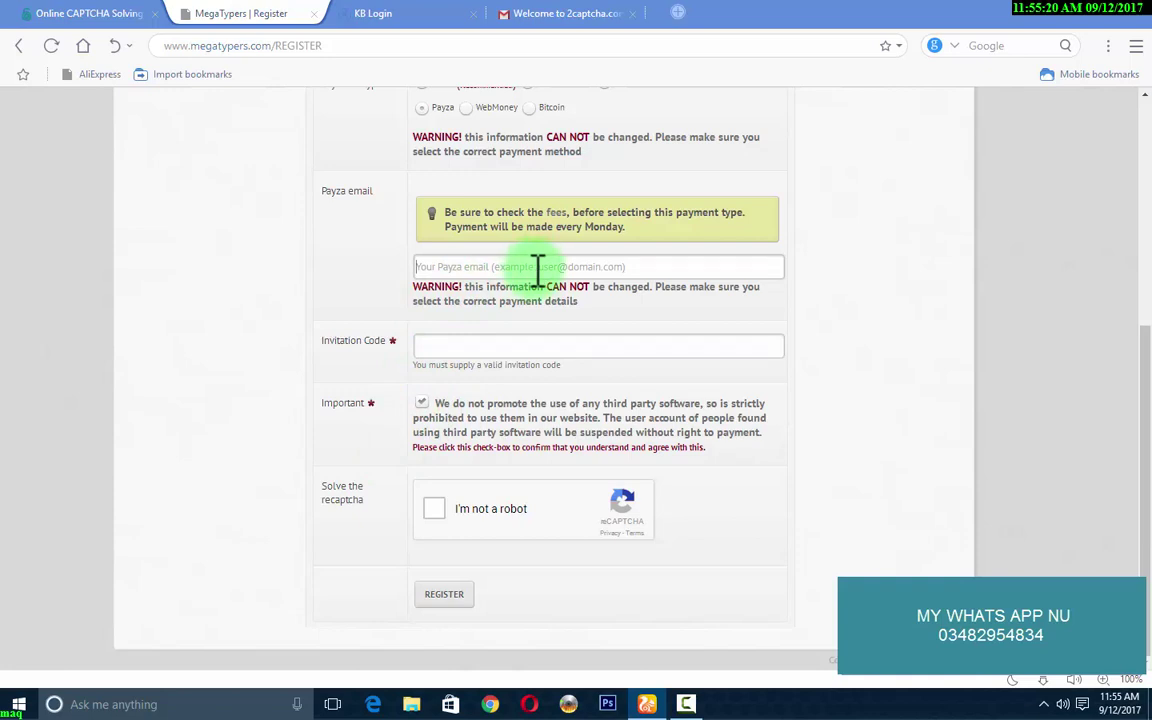
pyautogui.hotkey('ctrl', 'v')
pyautogui.moveTo(545, 267); pyautogui.dragTo(677, 270)
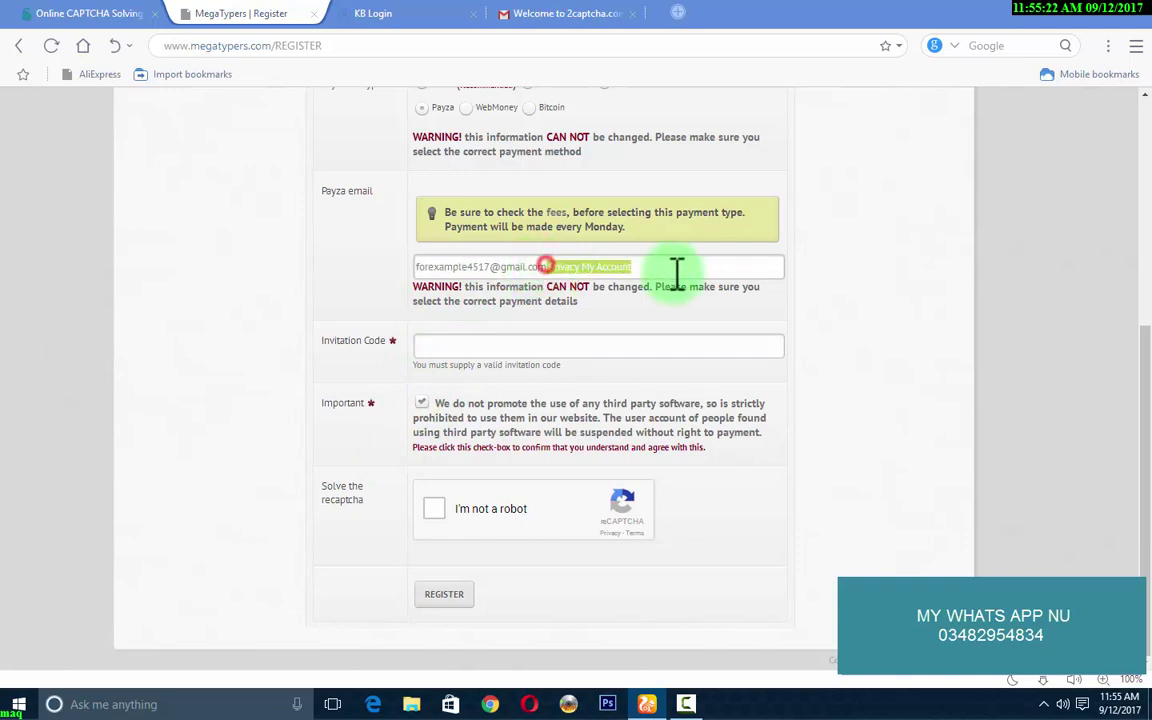
pyautogui.press('BackSpace')
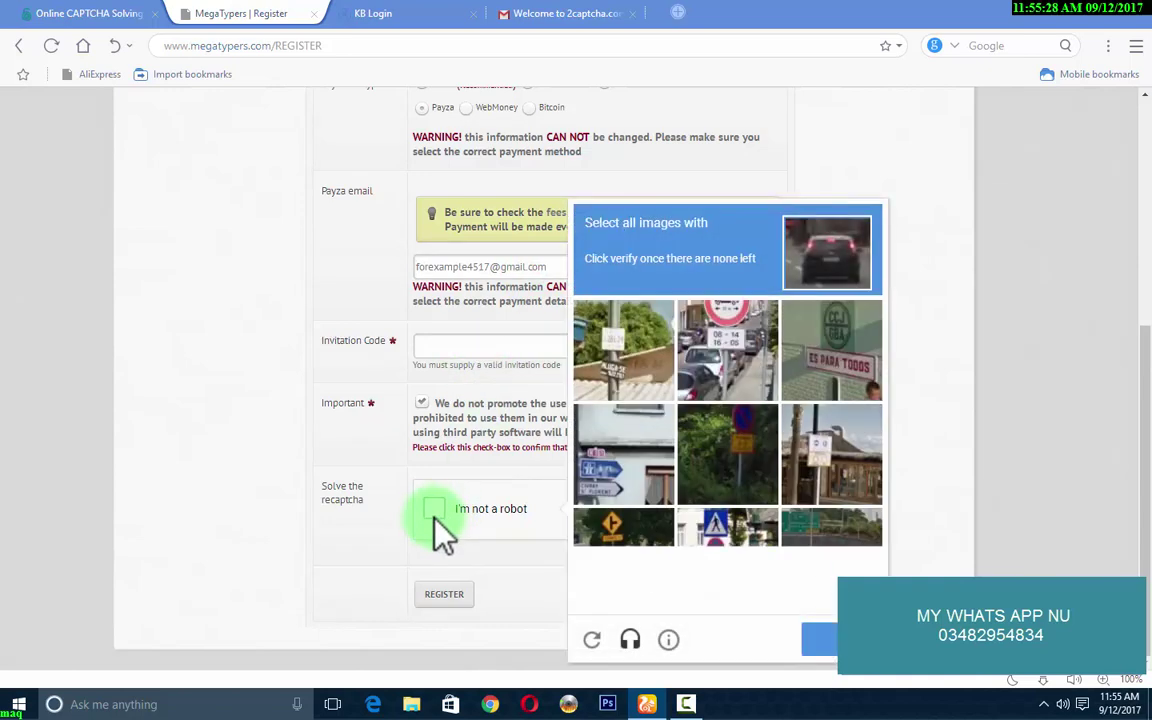
# Try to solve the reCAPTCHA by selecting all images with cars and submitting them for verification.
pyautogui.click(652, 572)
pyautogui.click(740, 575)
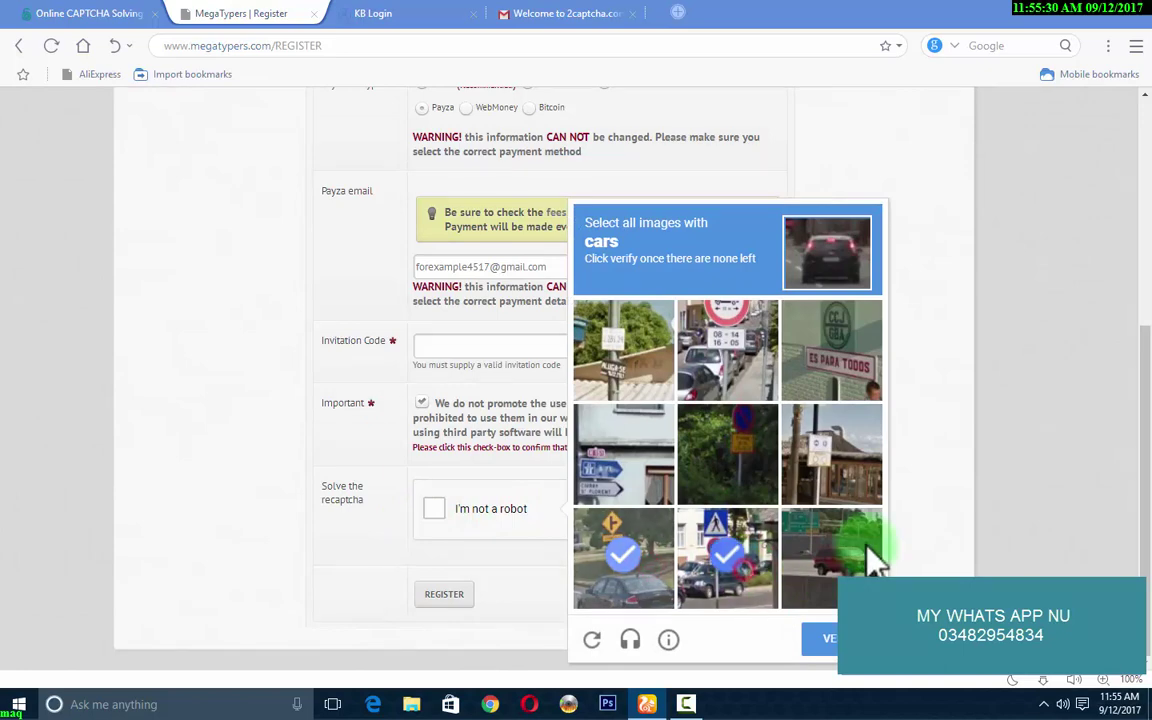
pyautogui.click(862, 553)
pyautogui.click(725, 381)
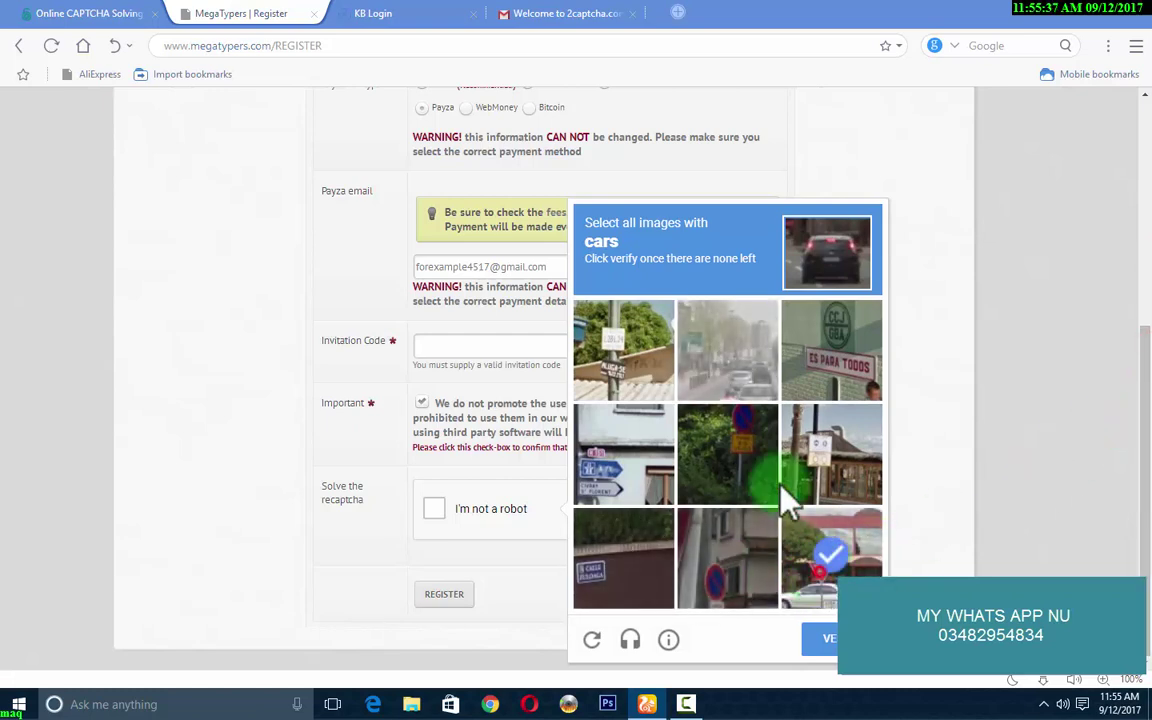
pyautogui.click(750, 378)
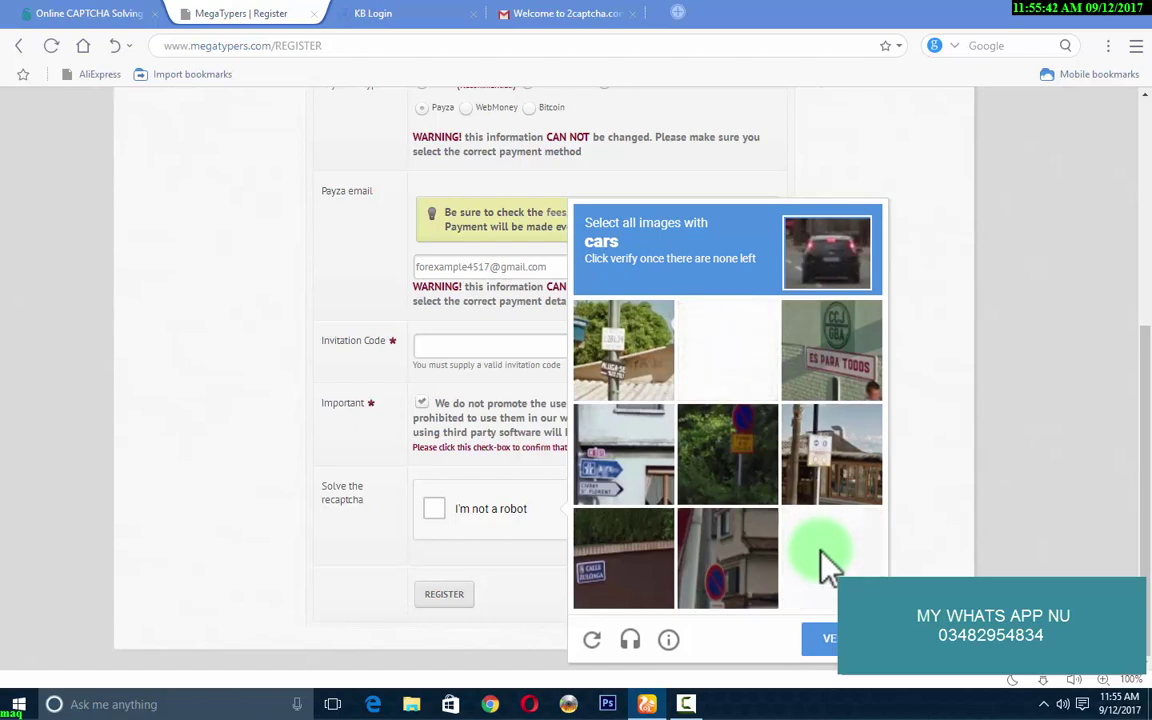
pyautogui.click(826, 645)
# Solve the reCAPTCHA by selecting all images with cars until none are left, and try to submit the registration form.
pyautogui.click(746, 558)
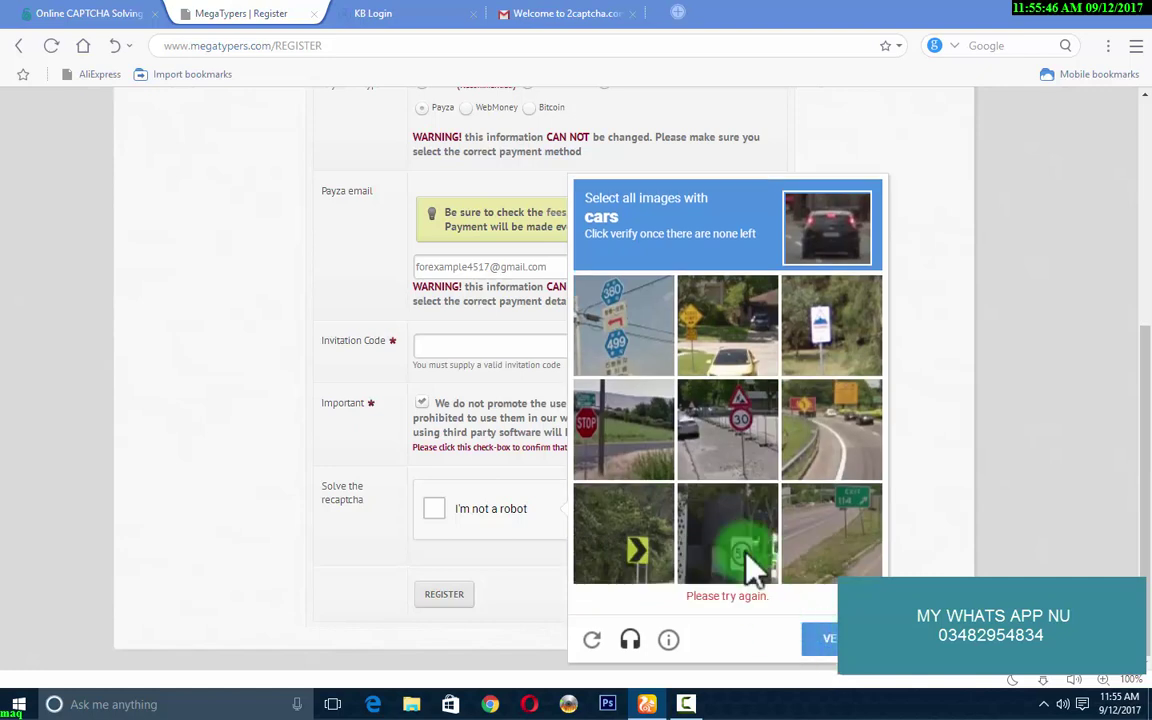
pyautogui.click(735, 462)
pyautogui.click(725, 378)
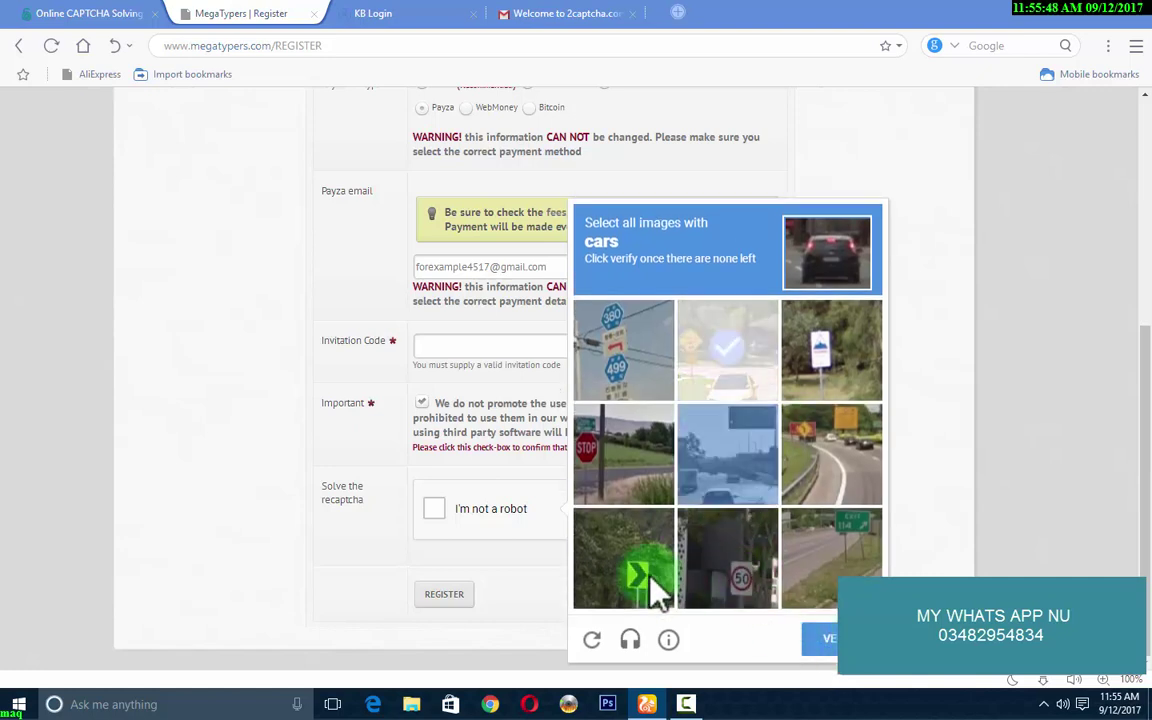
pyautogui.click(710, 486)
pyautogui.click(743, 386)
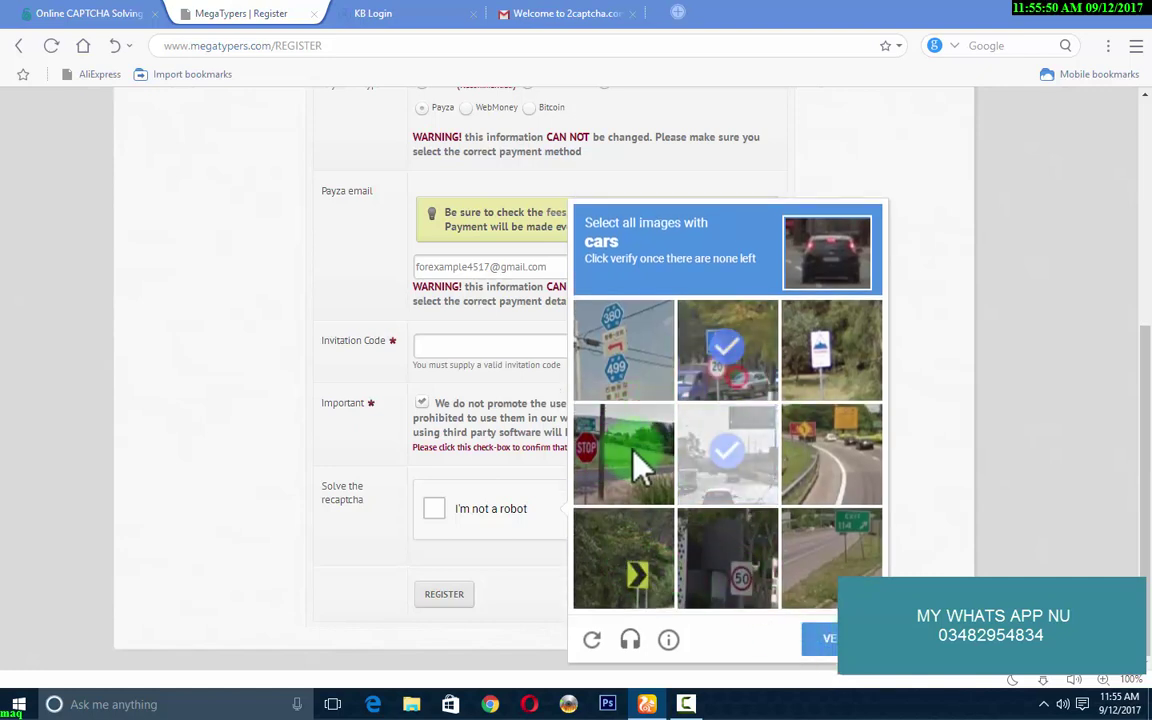
pyautogui.click(828, 468)
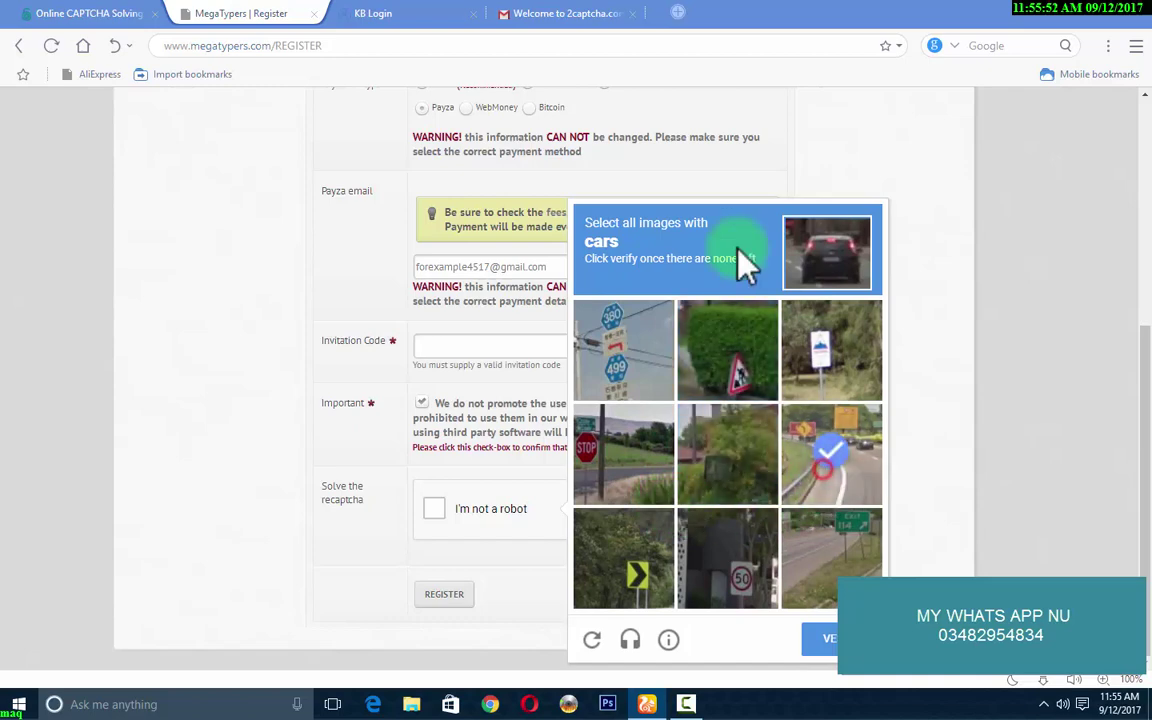
pyautogui.click(722, 500)
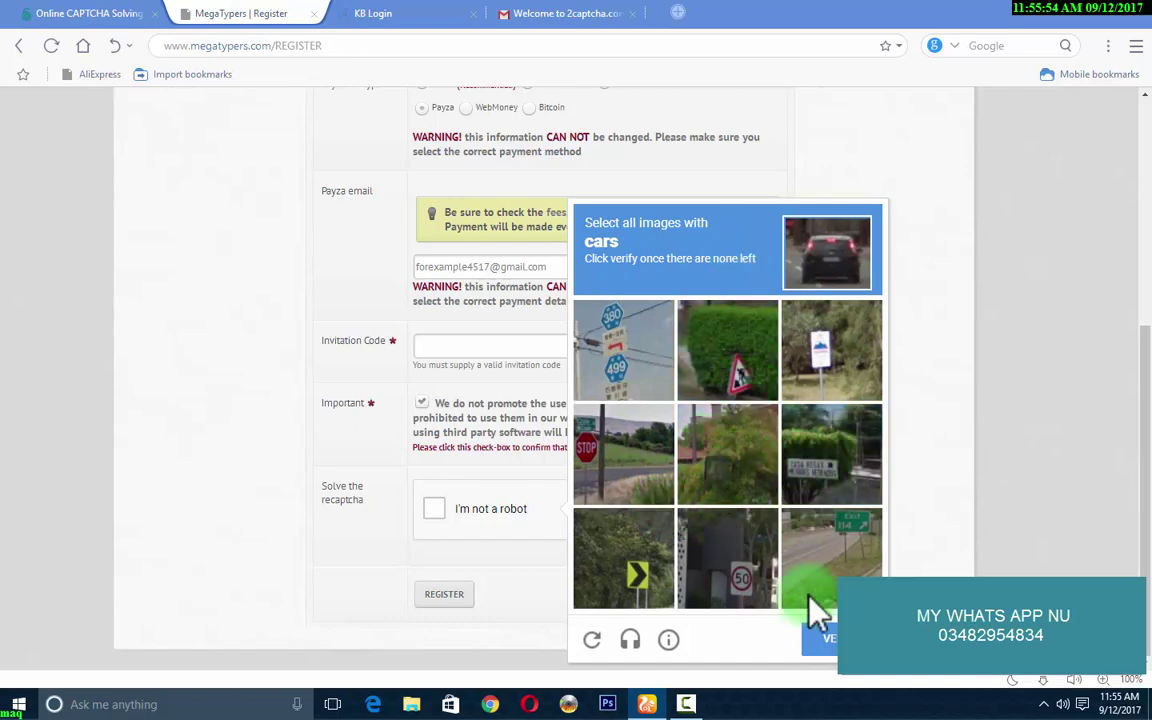
pyautogui.click(820, 645)
pyautogui.click(818, 571)
pyautogui.click(828, 648)
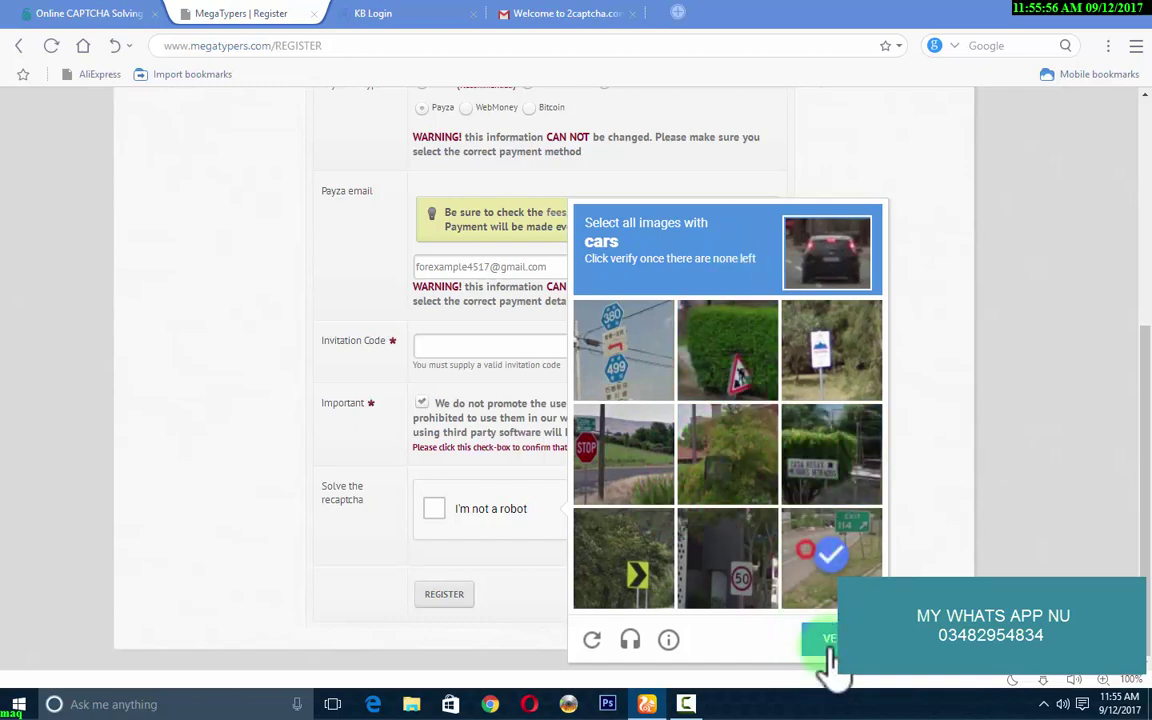
pyautogui.click(810, 570)
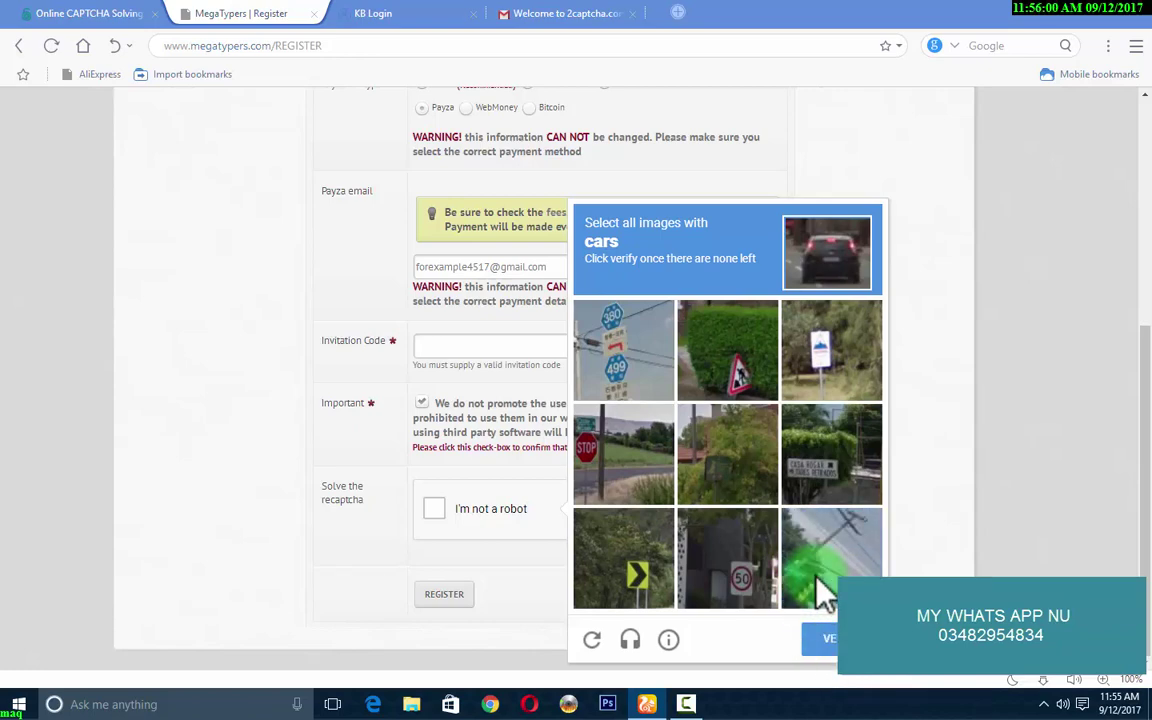
pyautogui.click(827, 636)
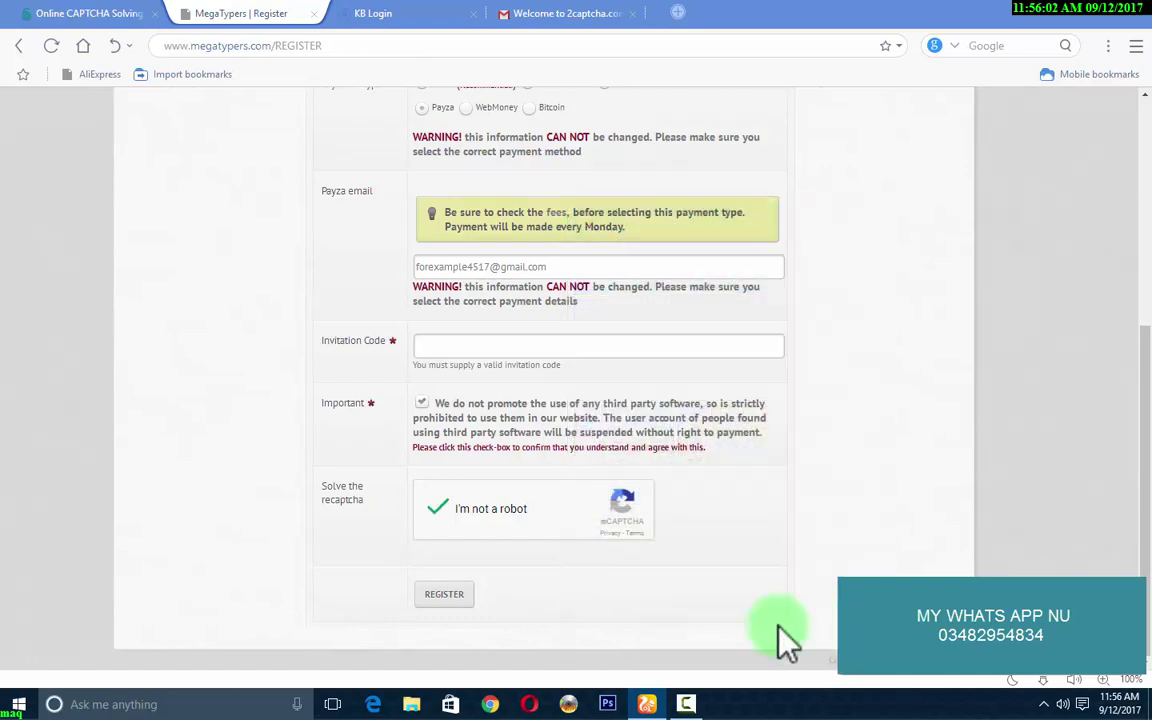
pyautogui.click(462, 594)
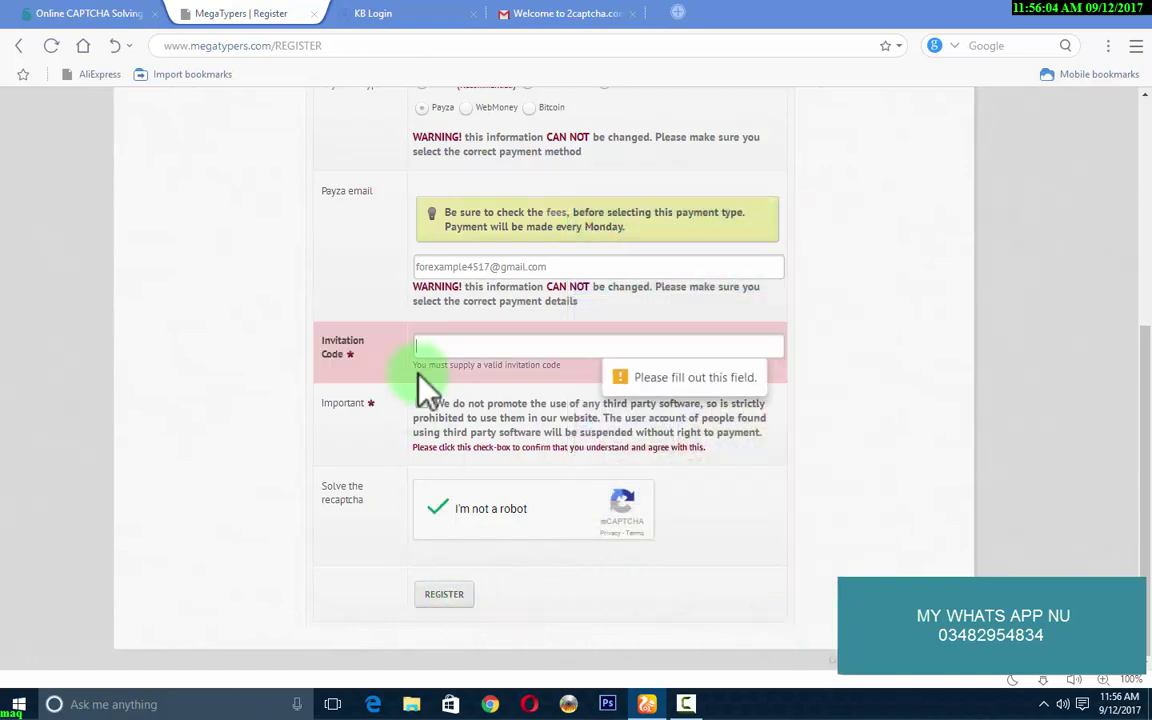
# Search Google in a new tab for "megatypers invitation code" to fill the required Invitation Code field.
pyautogui.click(430, 343)
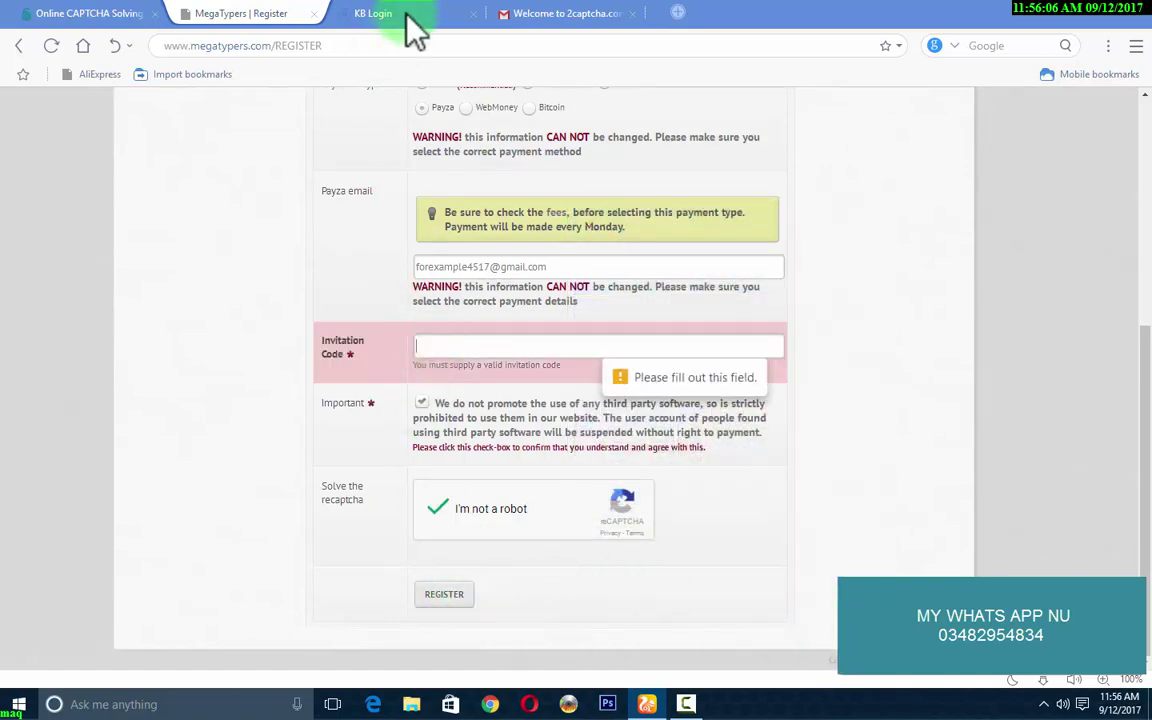
pyautogui.click(677, 13)
pyautogui.click(570, 306)
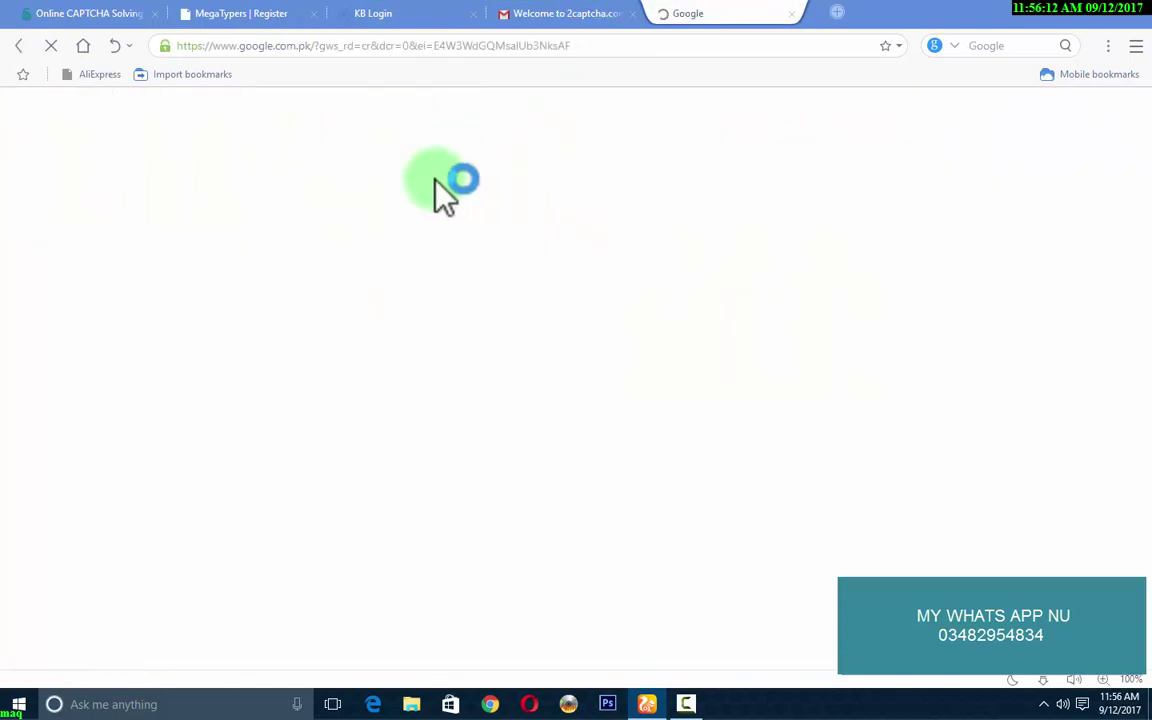
pyautogui.click(455, 362)
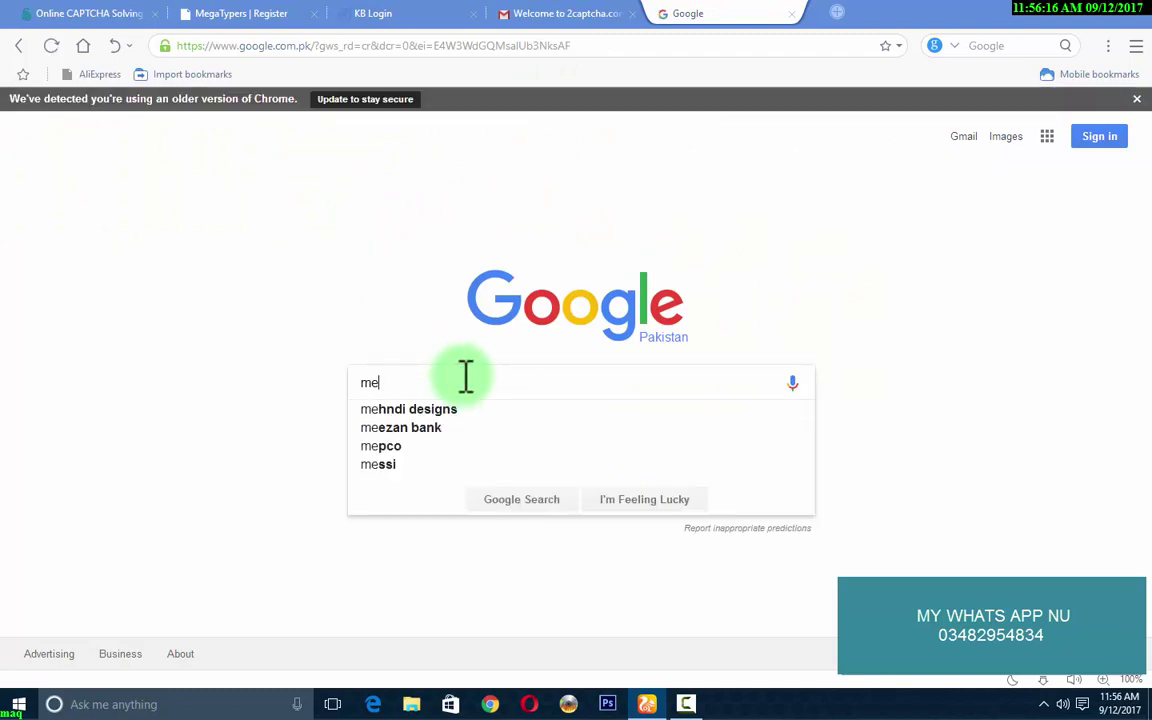
pyautogui.write('megatype')
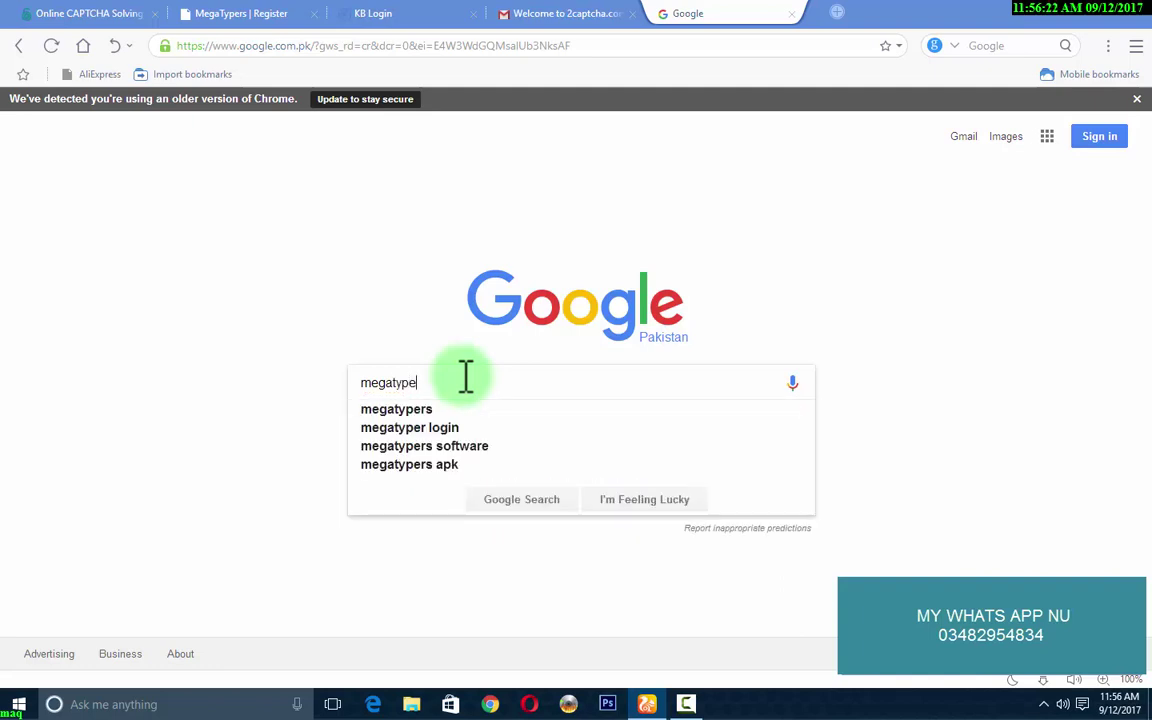
pyautogui.write('in')
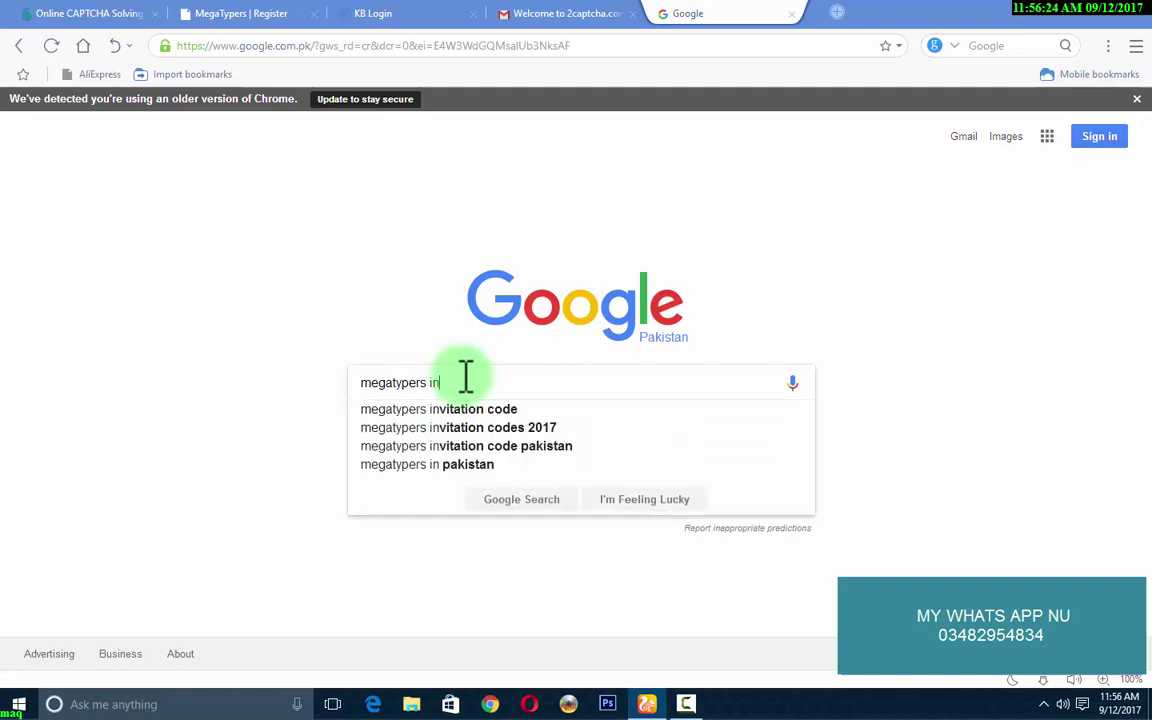
pyautogui.click(474, 411)
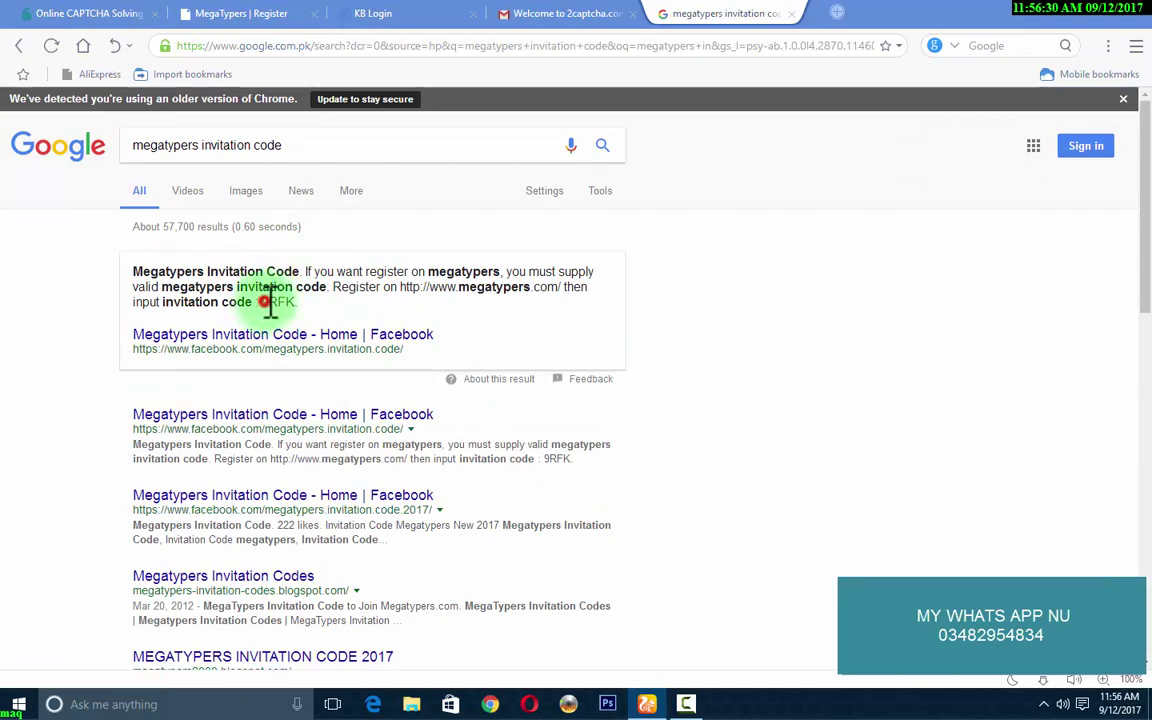
# Copy the invitation code from the featured search result into the Invitation Code field and submit the MegaTypers registration.
pyautogui.moveTo(262, 304); pyautogui.dragTo(297, 307)
pyautogui.rightClick(296, 305)
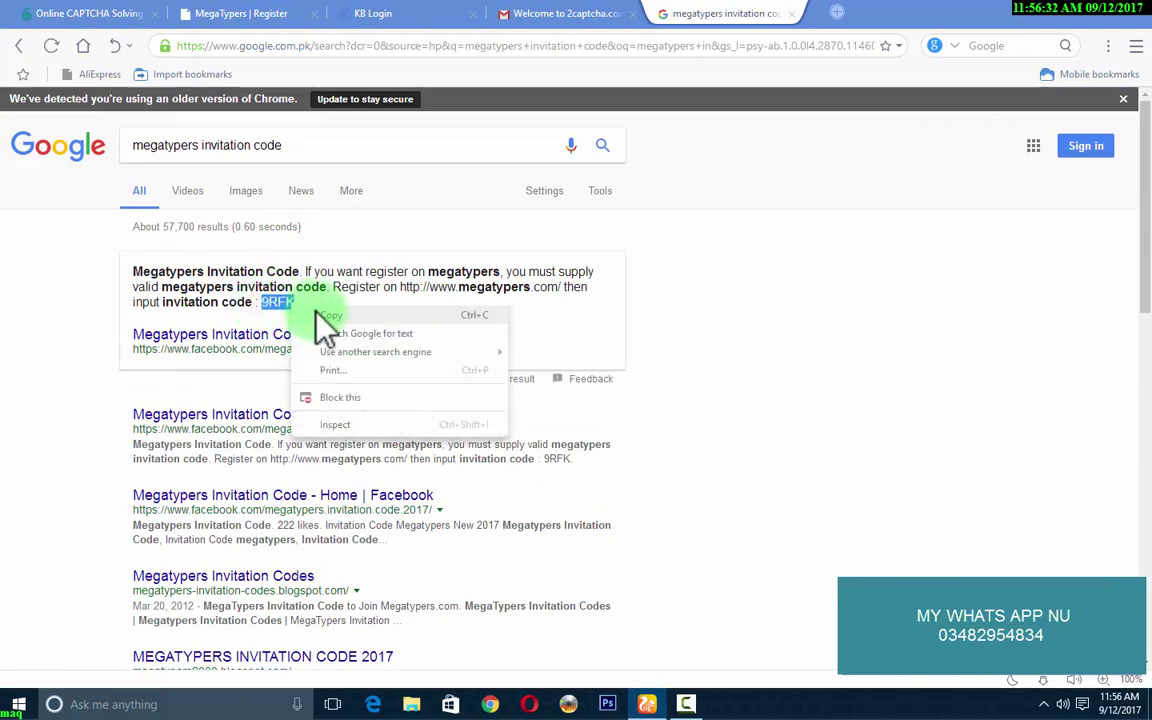
pyautogui.click(325, 312)
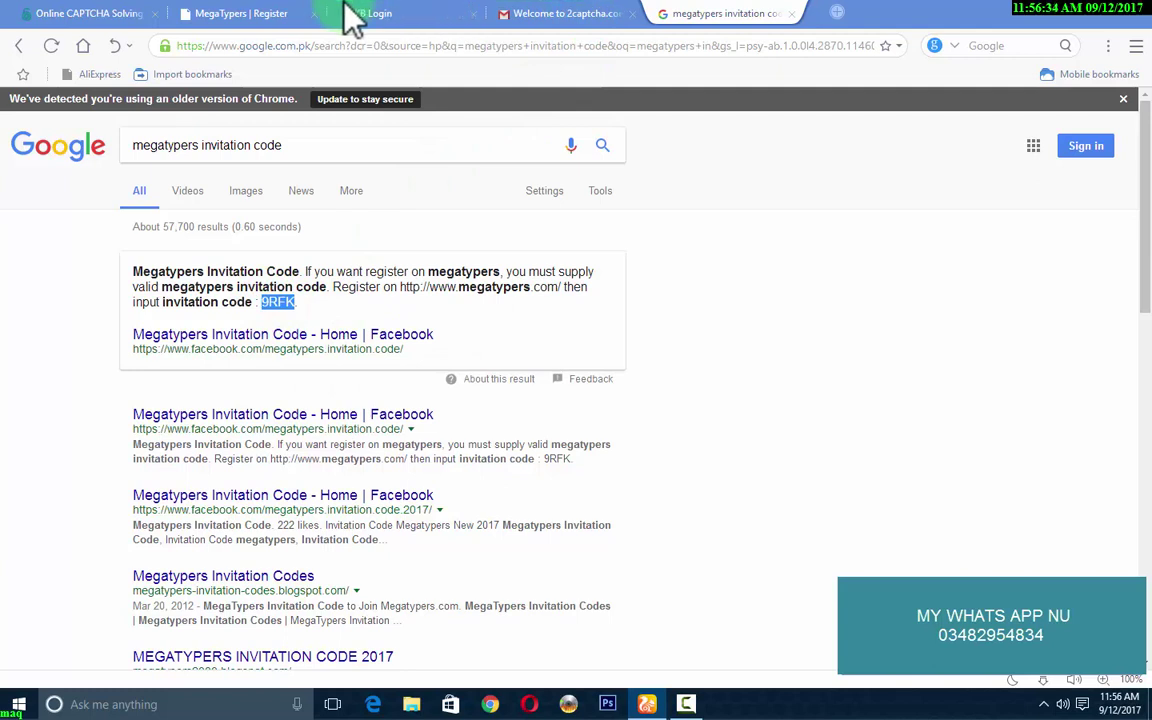
pyautogui.click(250, 13)
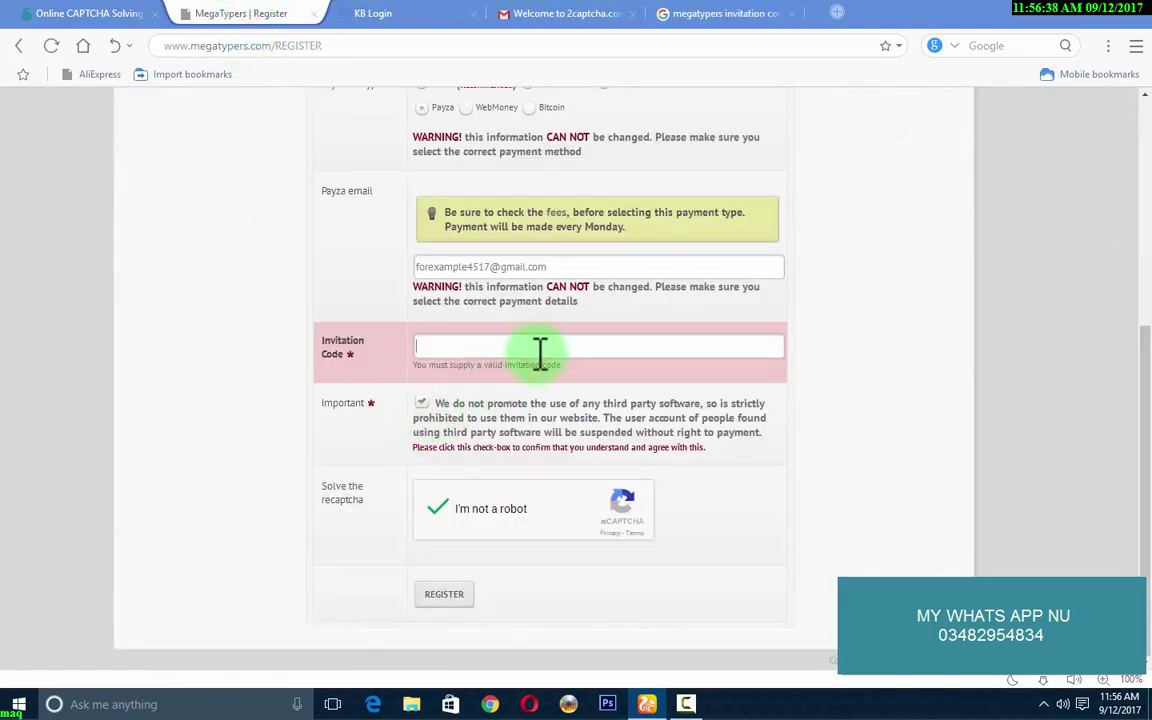
pyautogui.click(448, 595)
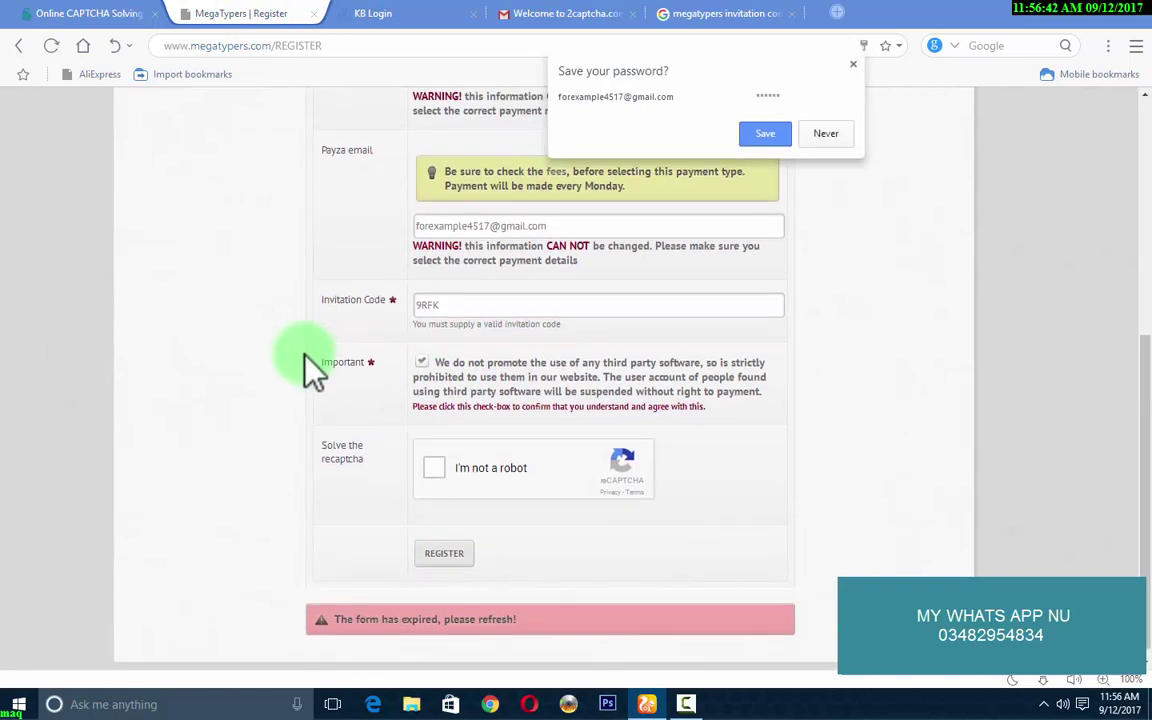
# Solve the new reCAPTCHA by selecting all images with roads until none are left, and submit the registration again.
pyautogui.scroll(-1, 306, 355)
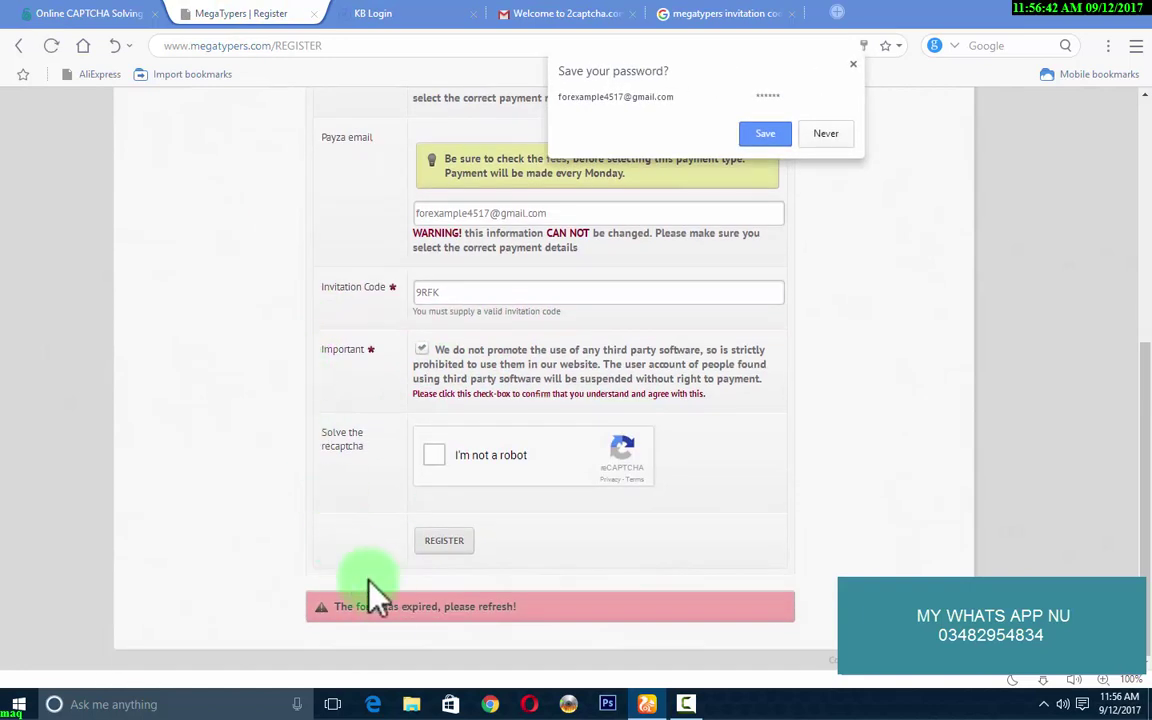
pyautogui.click(446, 462)
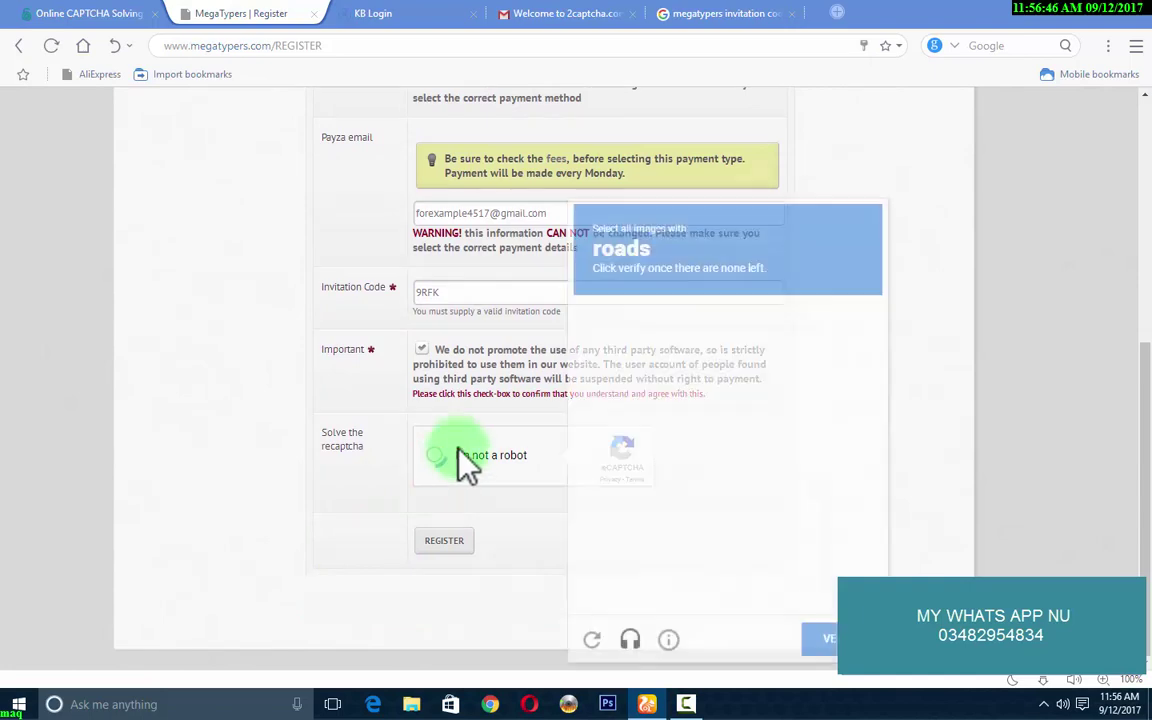
pyautogui.click(803, 593)
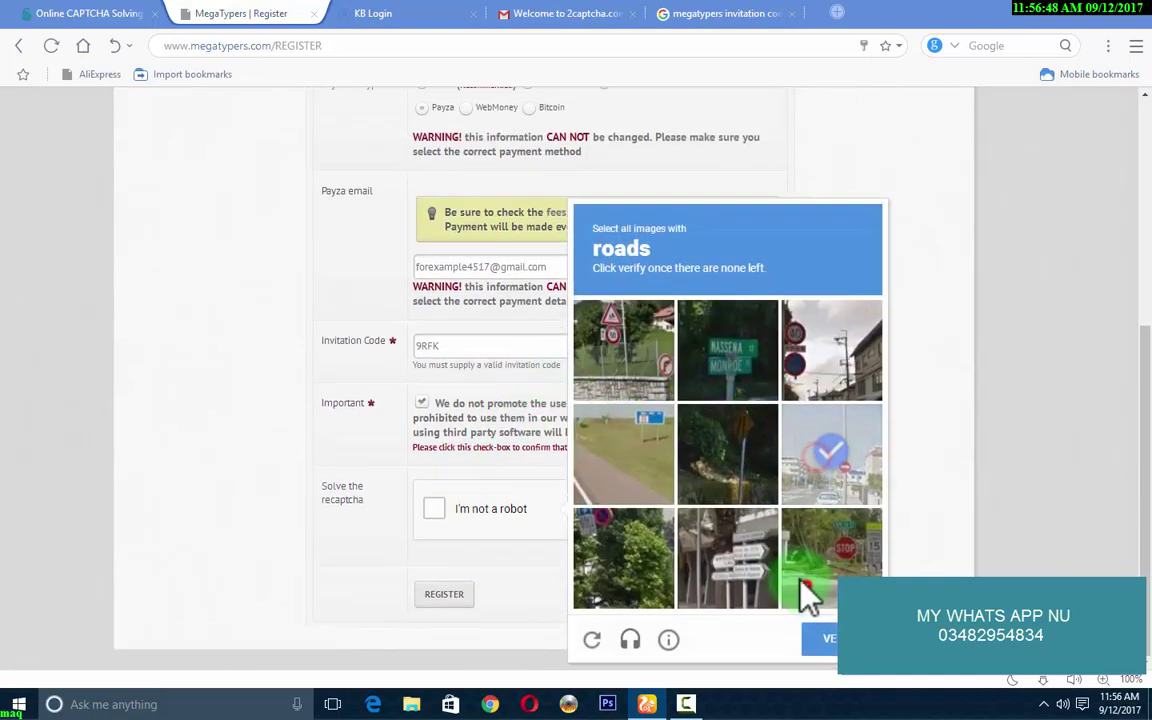
pyautogui.click(599, 463)
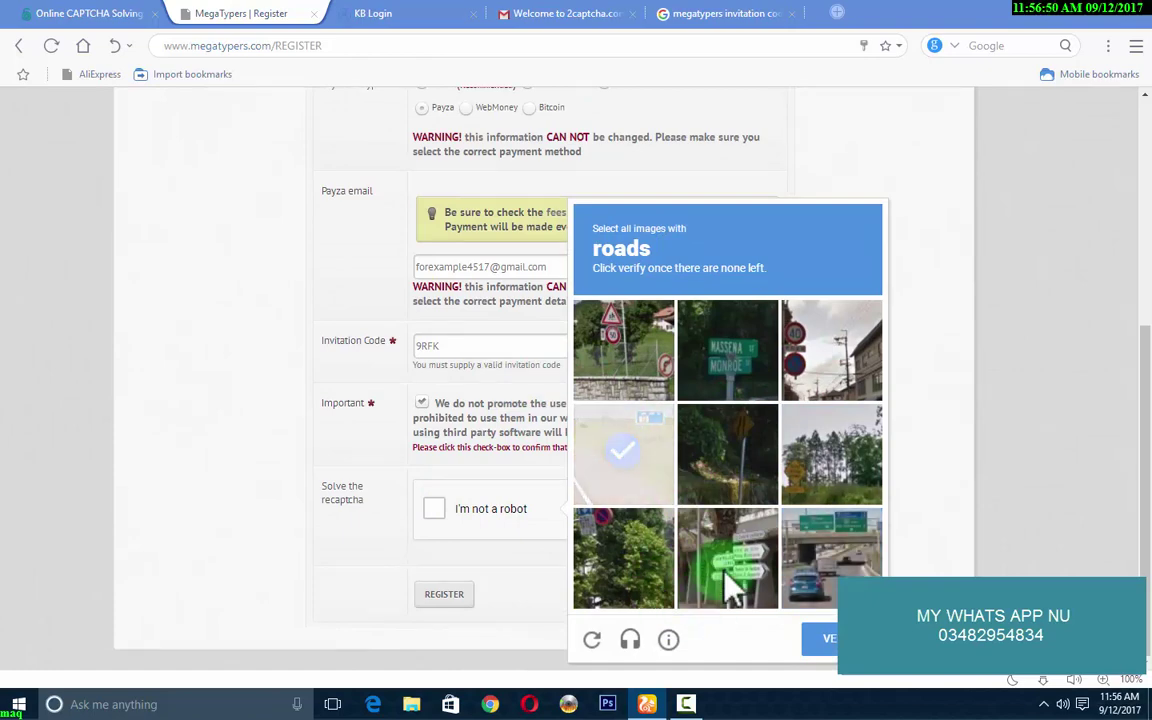
pyautogui.click(818, 586)
pyautogui.click(612, 470)
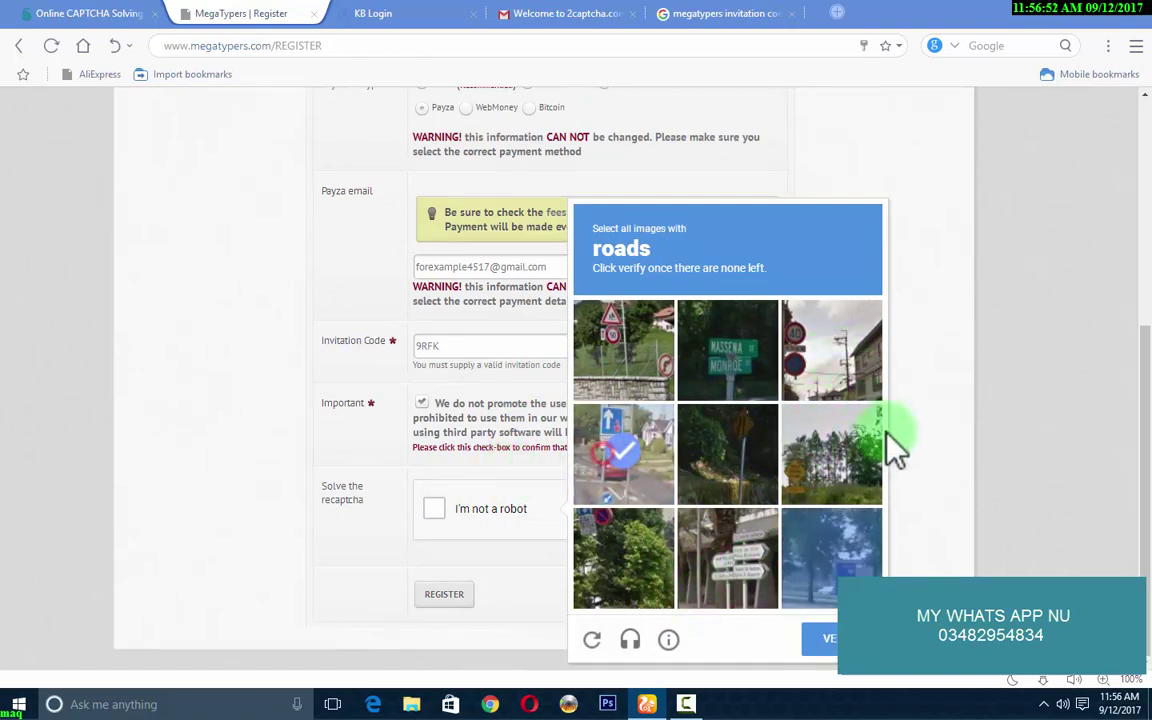
pyautogui.click(622, 460)
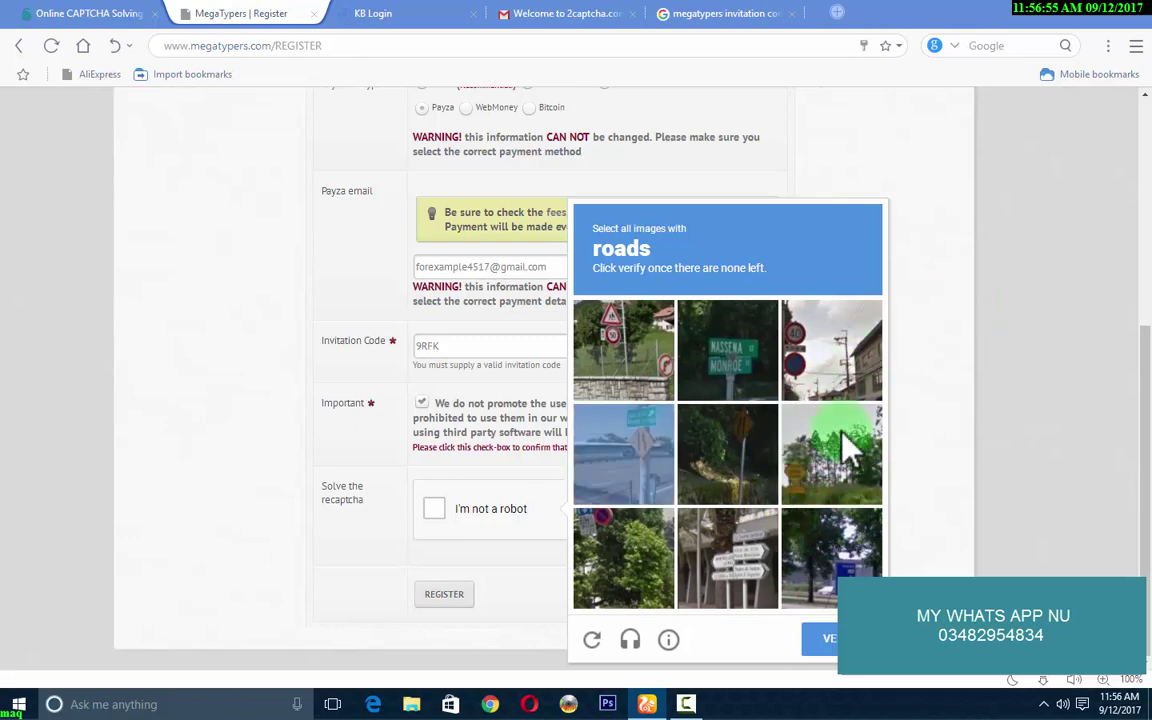
pyautogui.click(617, 437)
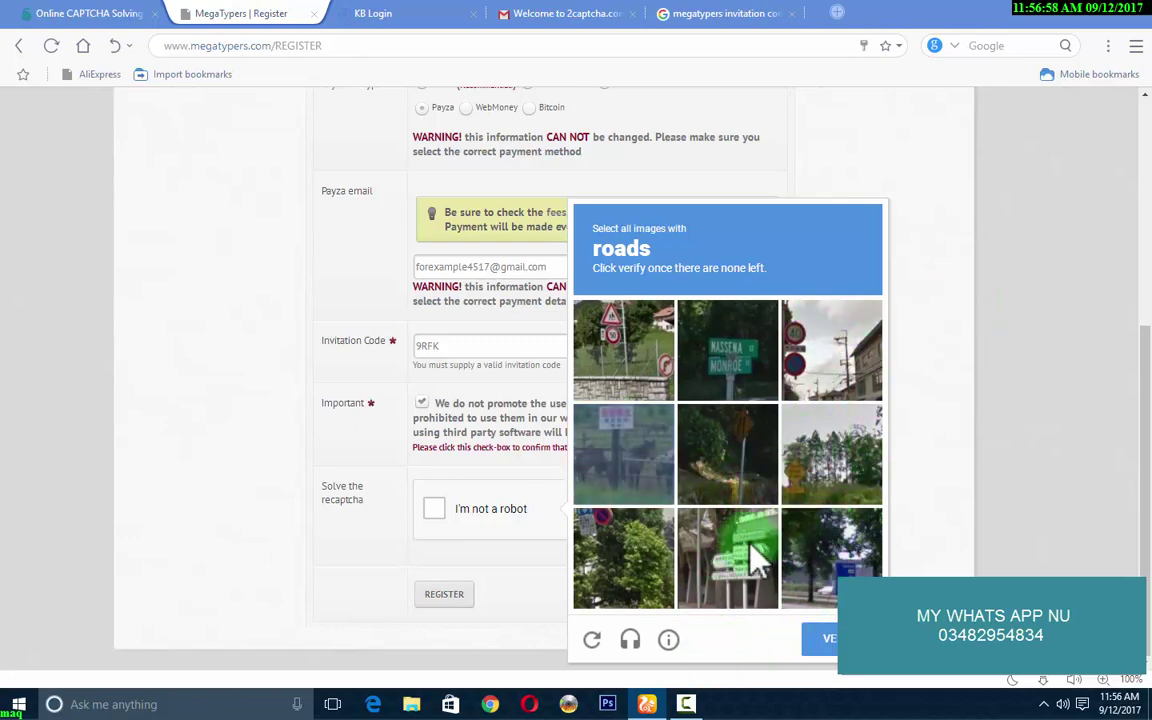
pyautogui.click(822, 640)
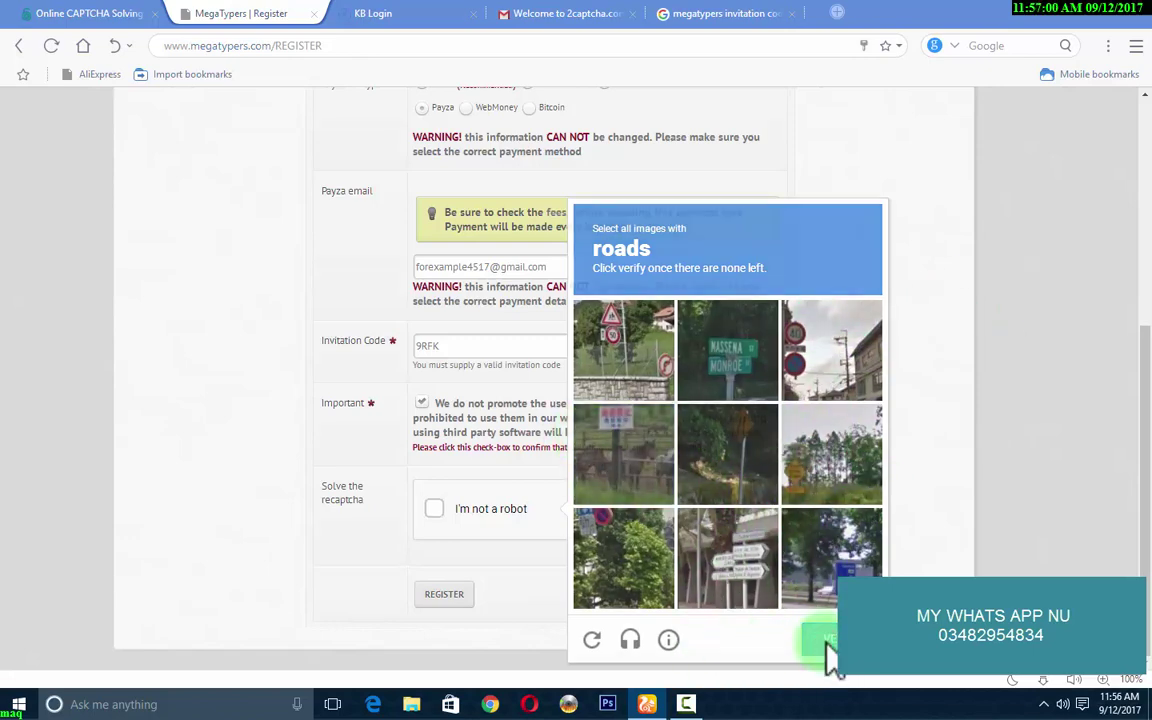
pyautogui.click(448, 597)
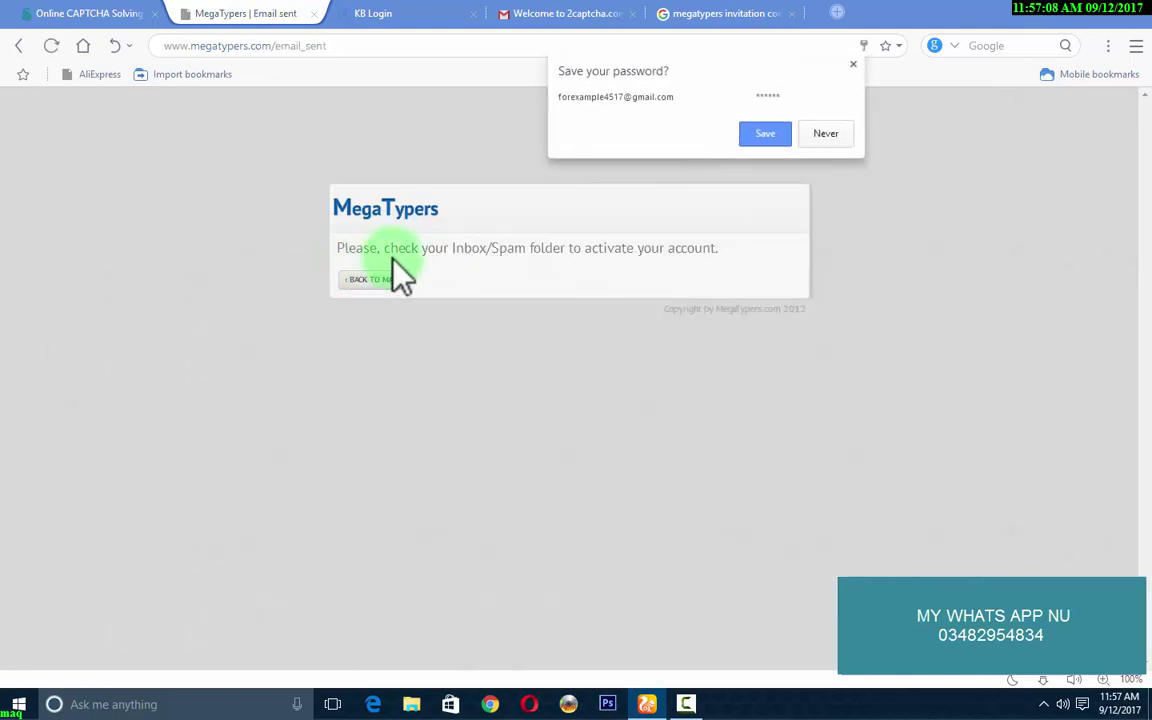
# Save the account password in the browser, and reload the open Gmail page to look for the MegaTypers activation e-mail.
pyautogui.click(765, 134)
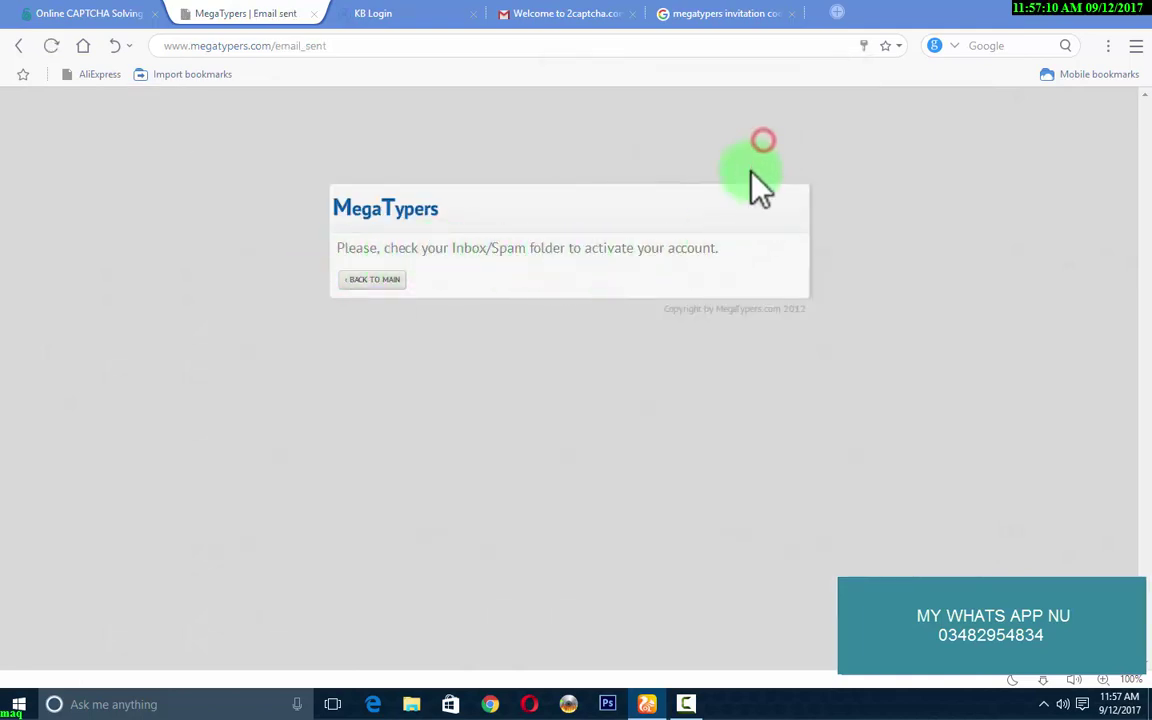
pyautogui.click(565, 13)
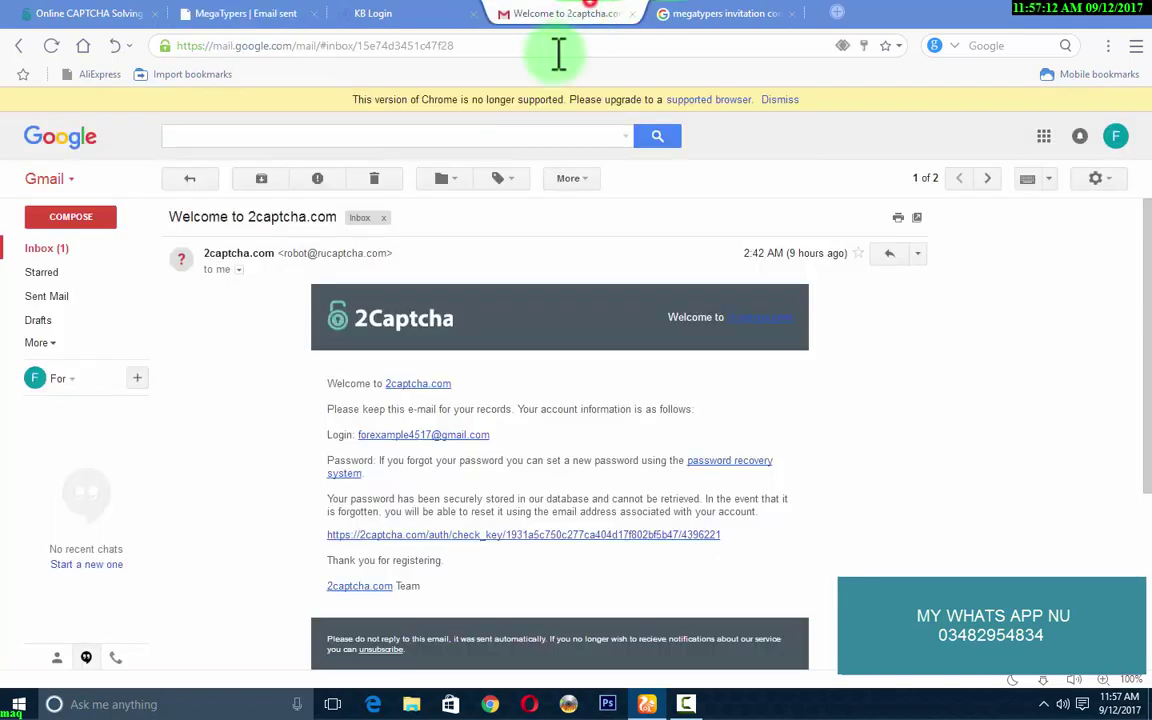
pyautogui.click(52, 46)
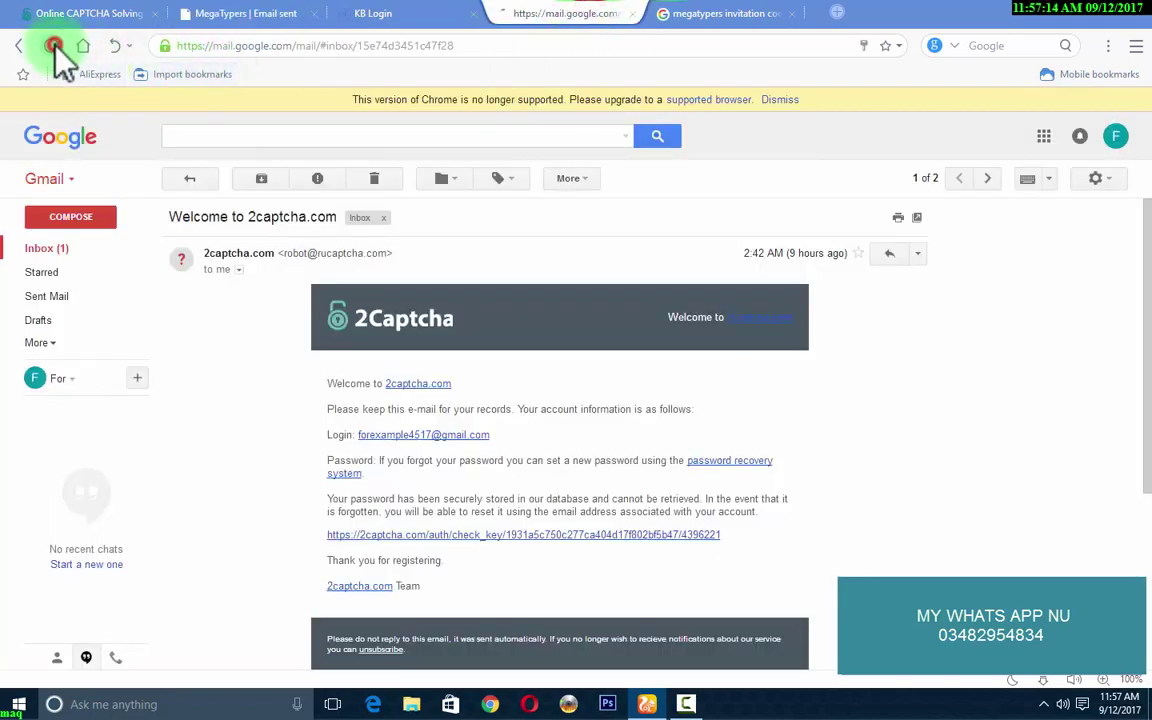